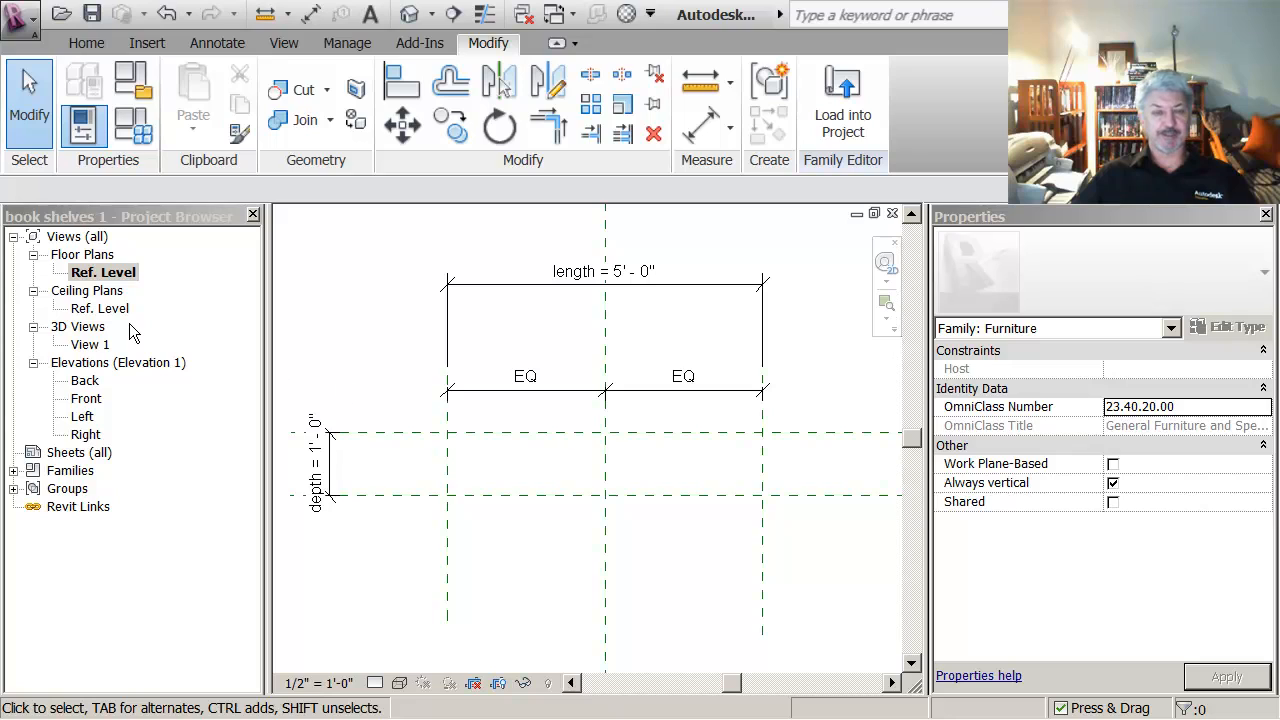
Step: Open the Front elevation view and set the work plane to Reference Plane : Center Front/Back
{"action": "double_click", "coordinate": [90, 400]}
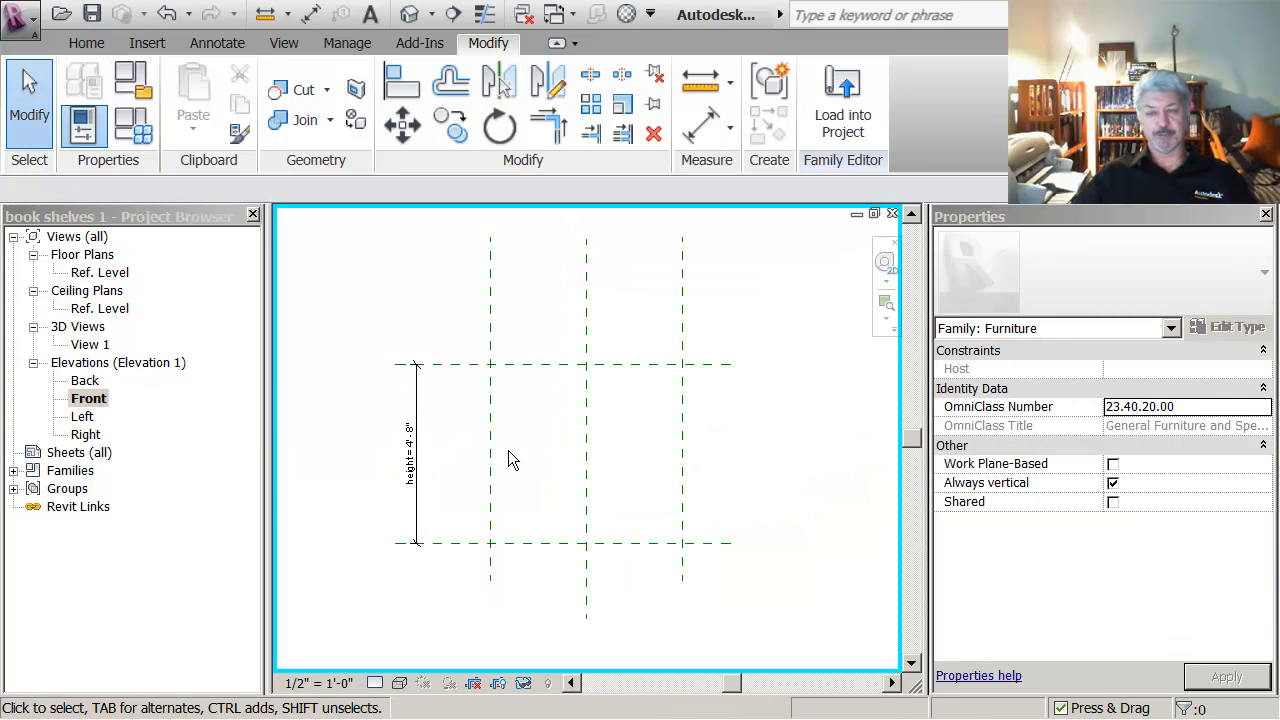
{"action": "scroll", "coordinate": [588, 483], "scroll_direction": "up", "scroll_amount": 3}
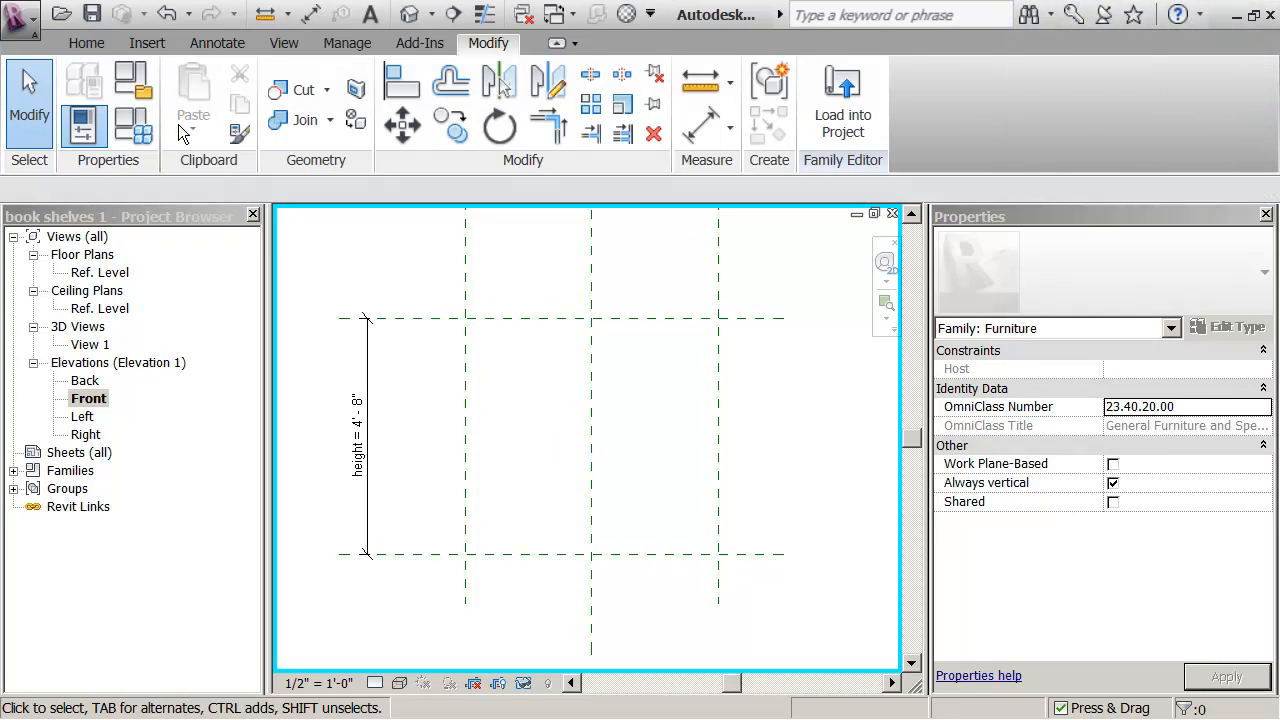
{"action": "left_click", "coordinate": [85, 44]}
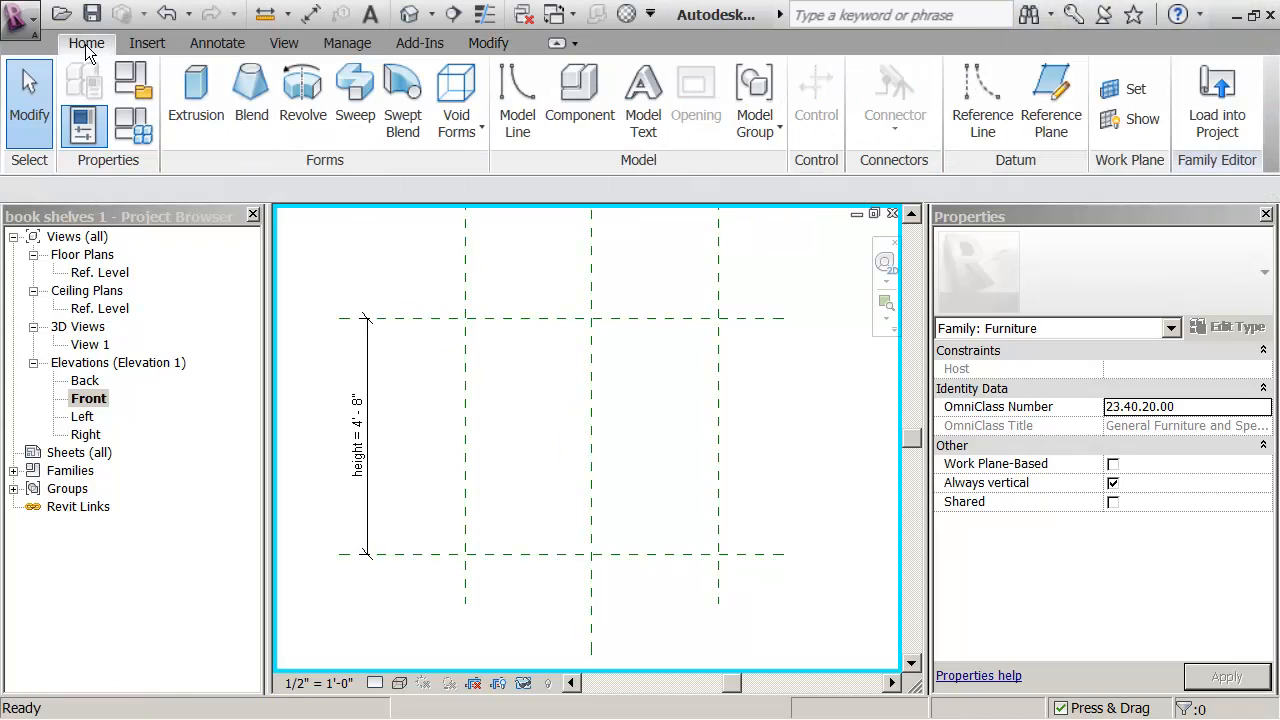
{"action": "left_click", "coordinate": [1113, 90]}
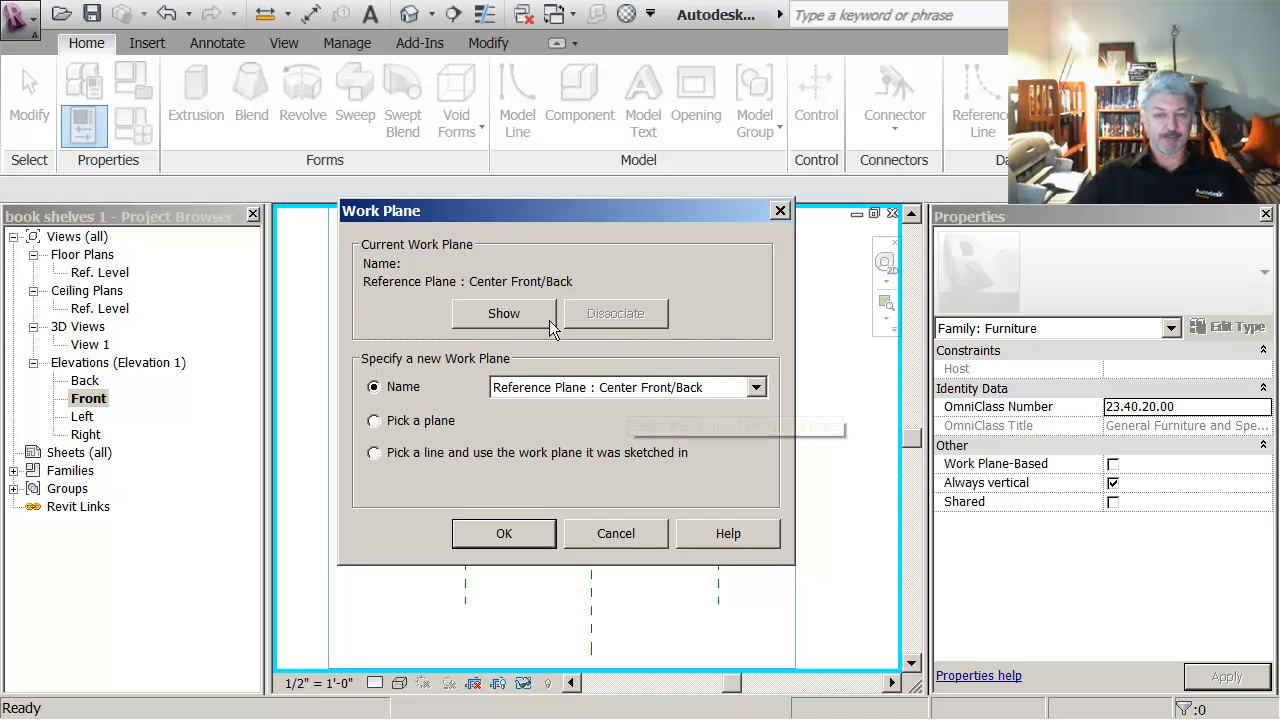
{"action": "left_click", "coordinate": [505, 534]}
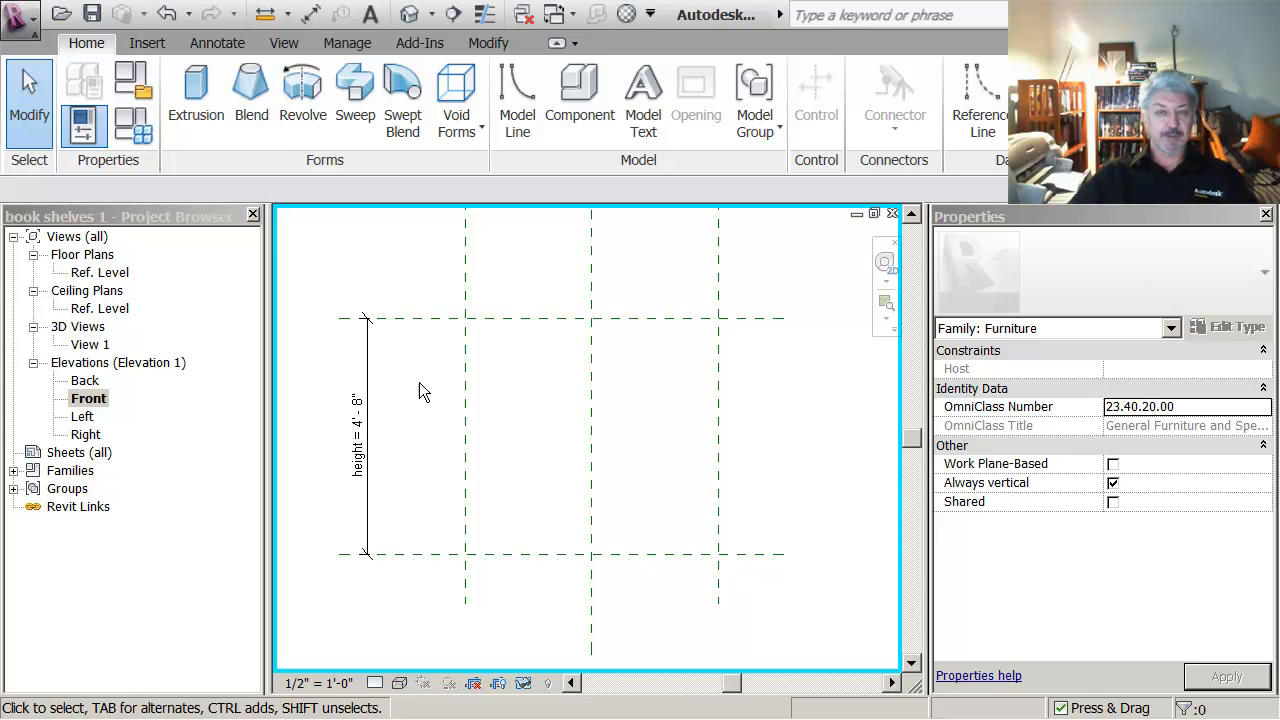
Step: Start a solid extrusion and sketch a rectangle about 4'-5" long and 4" high just above the lowest horizontal reference plane
{"action": "left_click", "coordinate": [197, 103]}
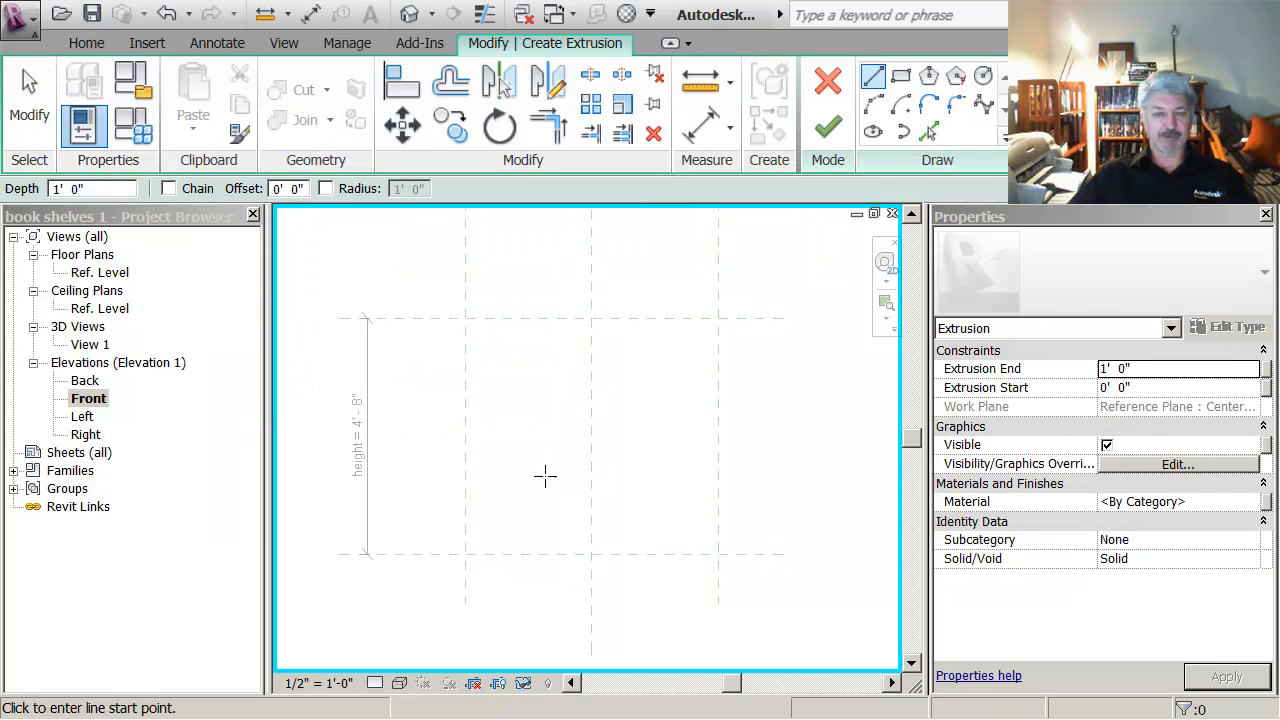
{"action": "left_click", "coordinate": [901, 78]}
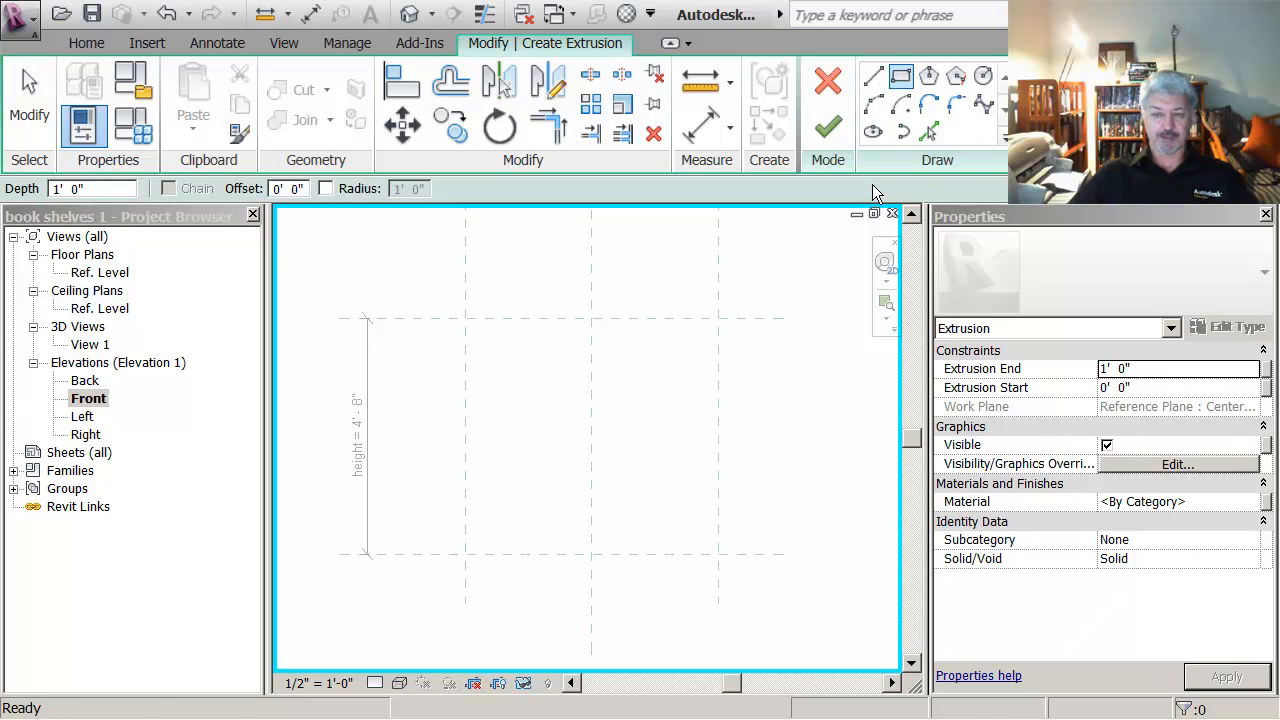
{"action": "left_click", "coordinate": [477, 537]}
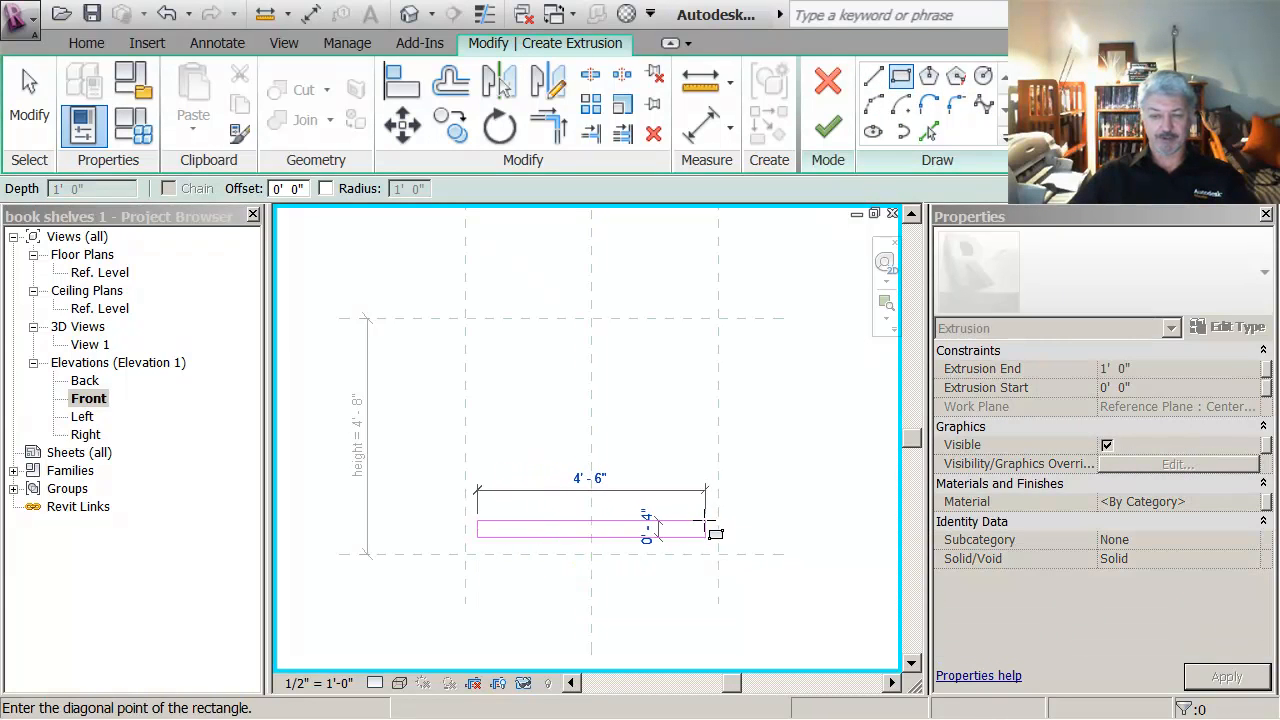
{"action": "left_click", "coordinate": [702, 521]}
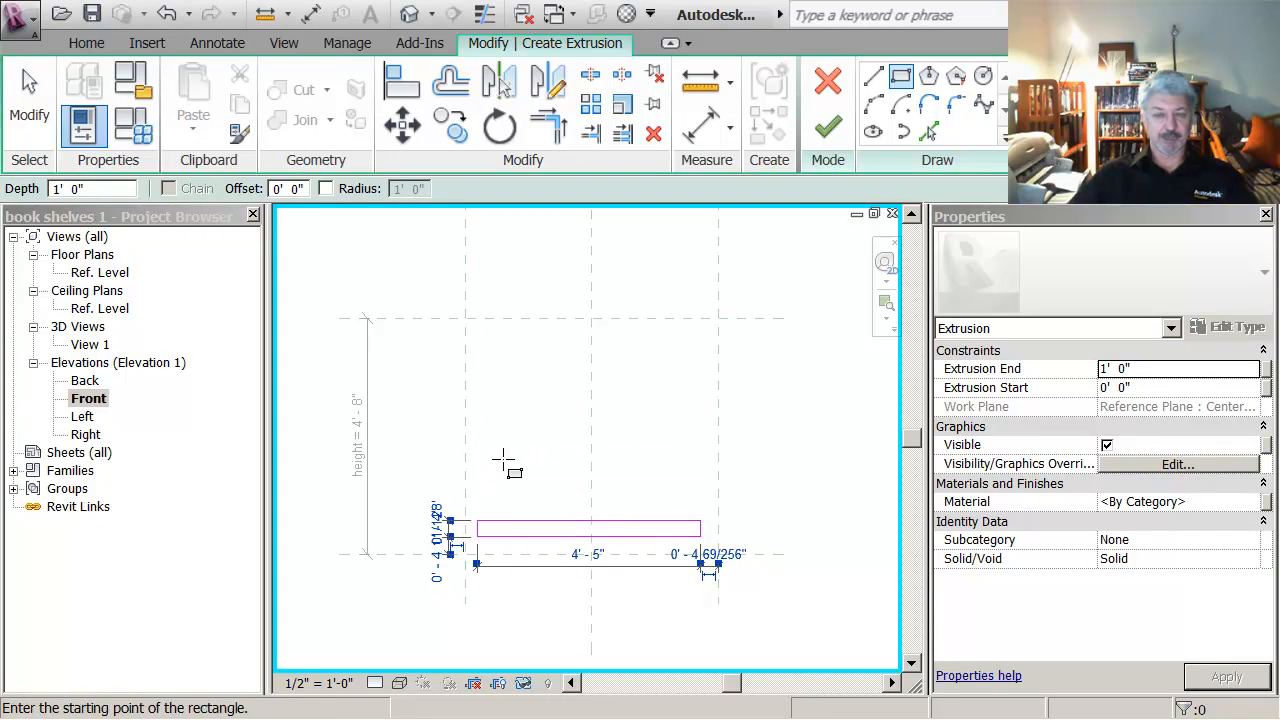
{"action": "key", "text": "Escape"}
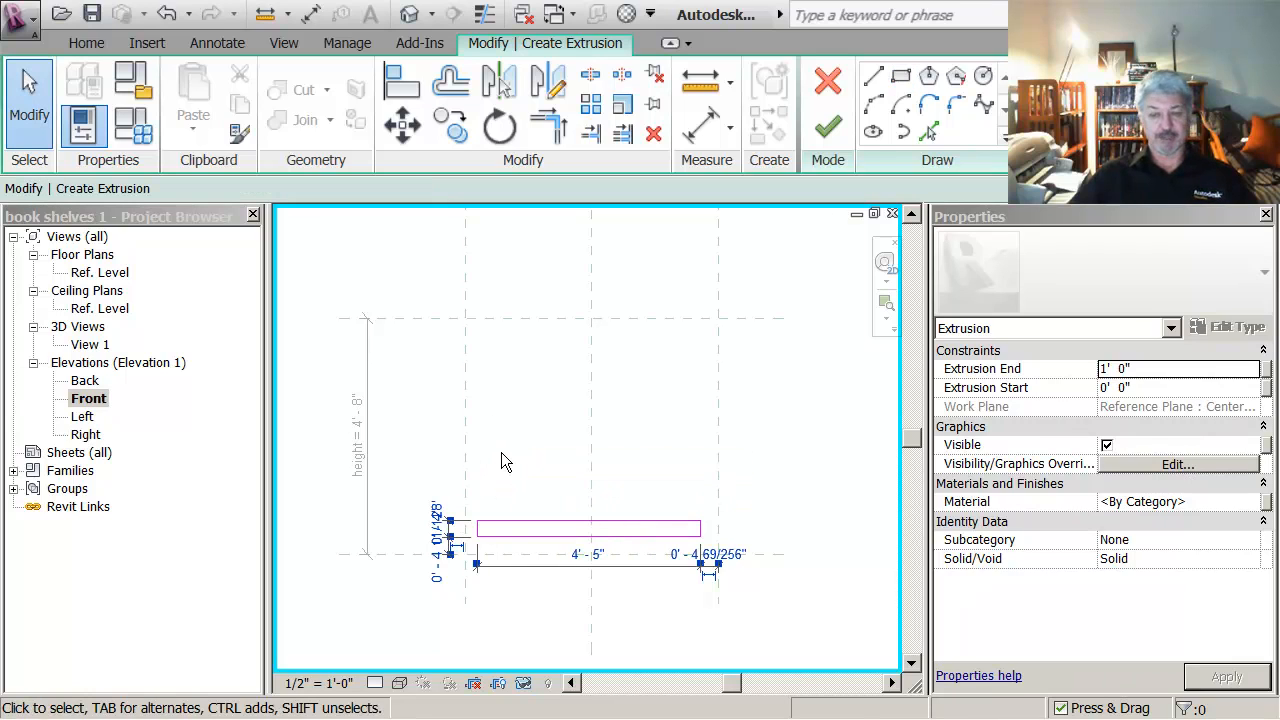
{"action": "middle_click_drag", "start_coordinate": [510, 456], "coordinate": [509, 433]}
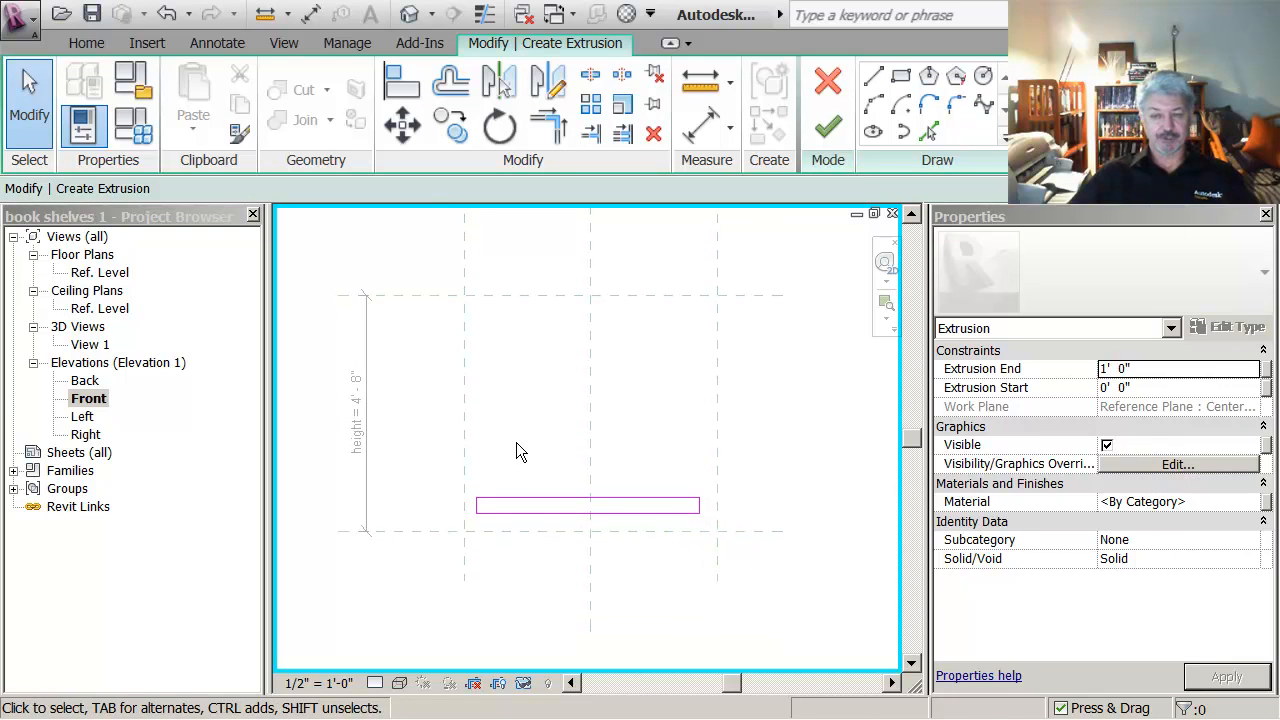
{"action": "scroll", "coordinate": [517, 451], "scroll_direction": "up", "scroll_amount": 1}
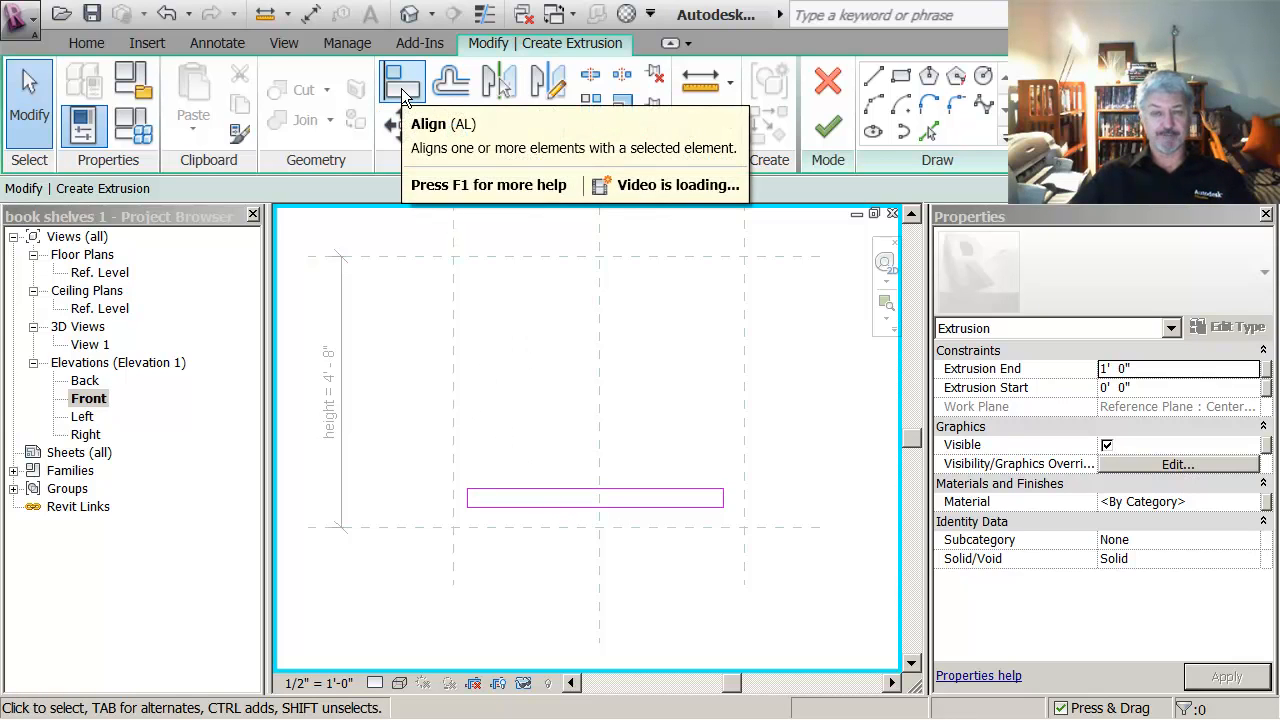
Step: Align and lock the rectangle's two short edges to the left and right vertical reference planes
{"action": "left_click", "coordinate": [403, 92]}
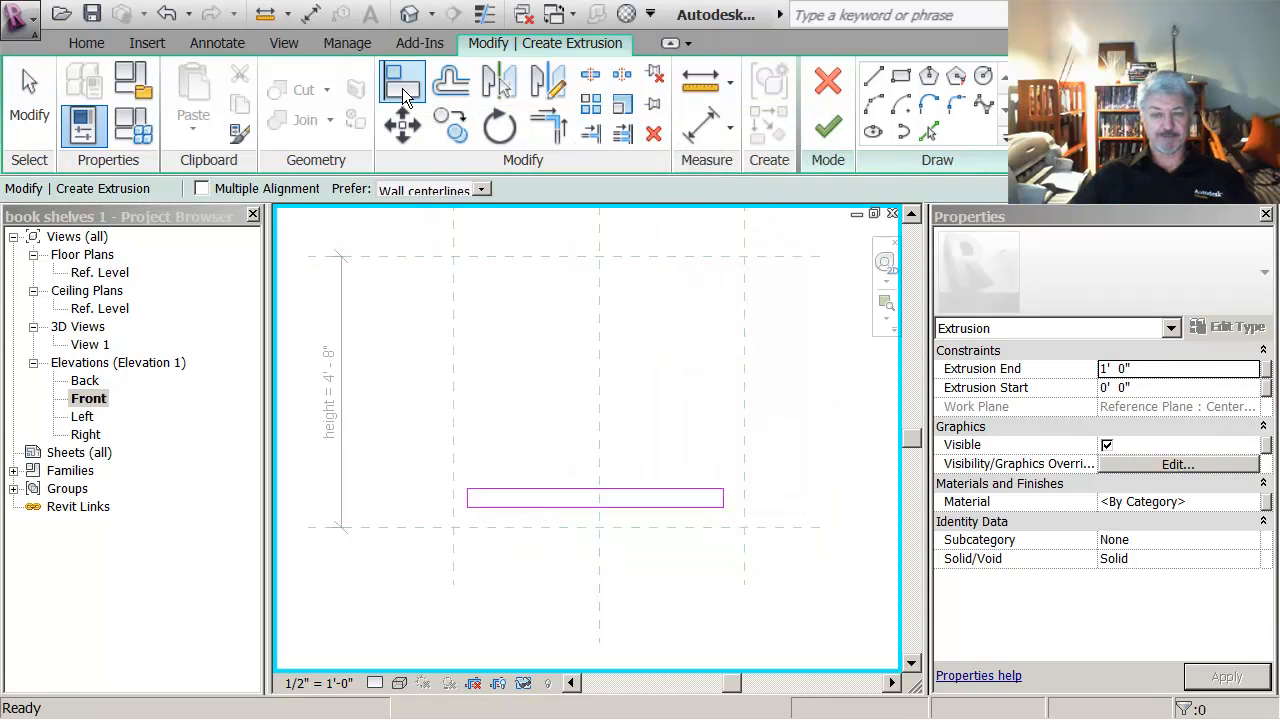
{"action": "left_click", "coordinate": [452, 420]}
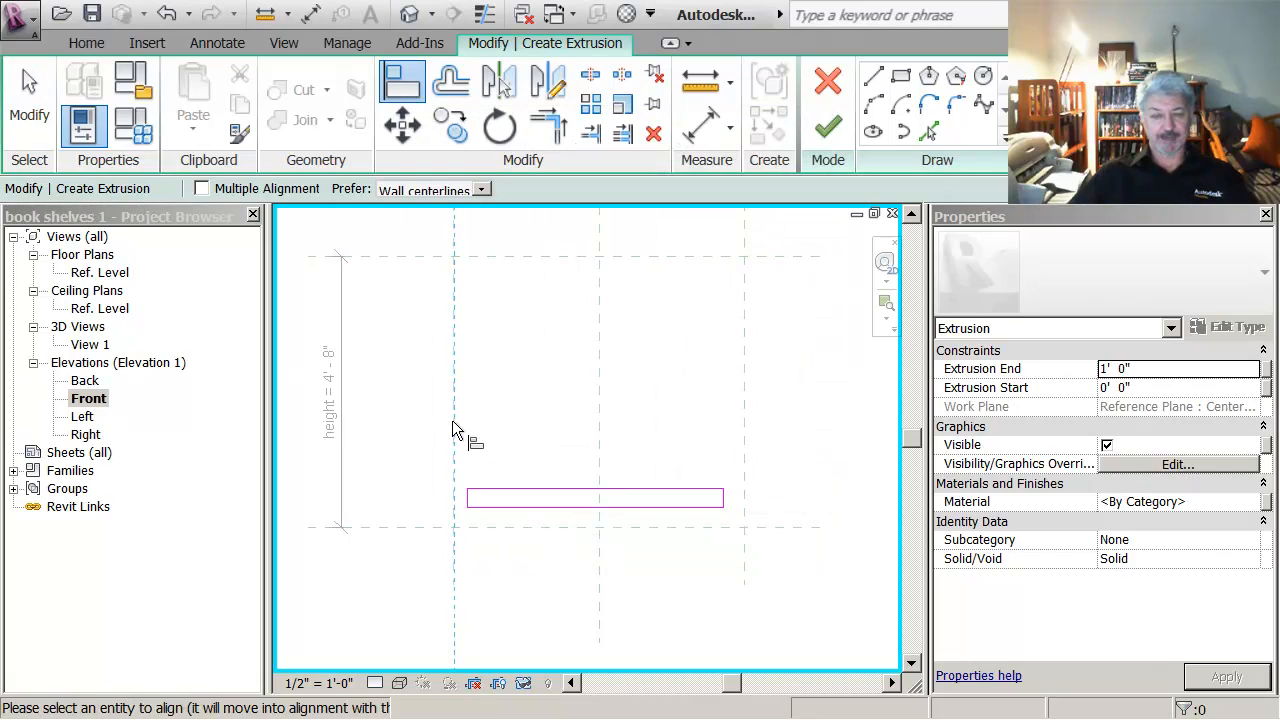
{"action": "left_click", "coordinate": [467, 497]}
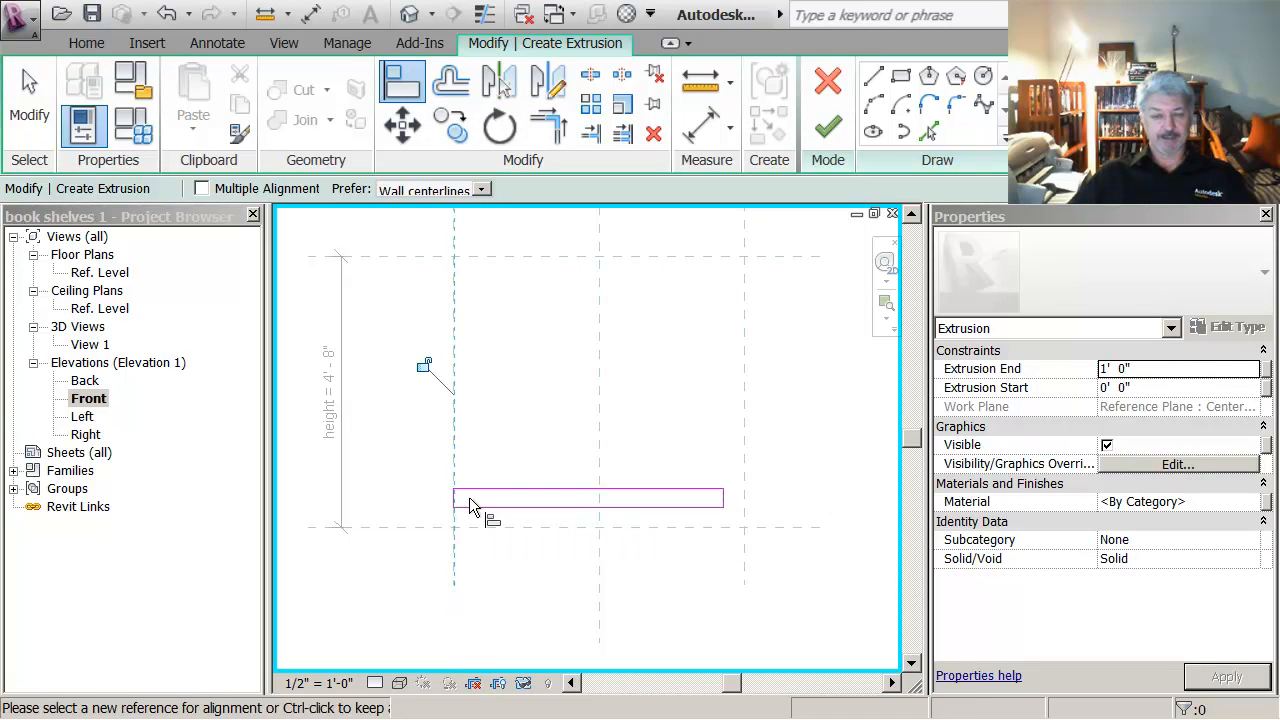
{"action": "left_click", "coordinate": [422, 366]}
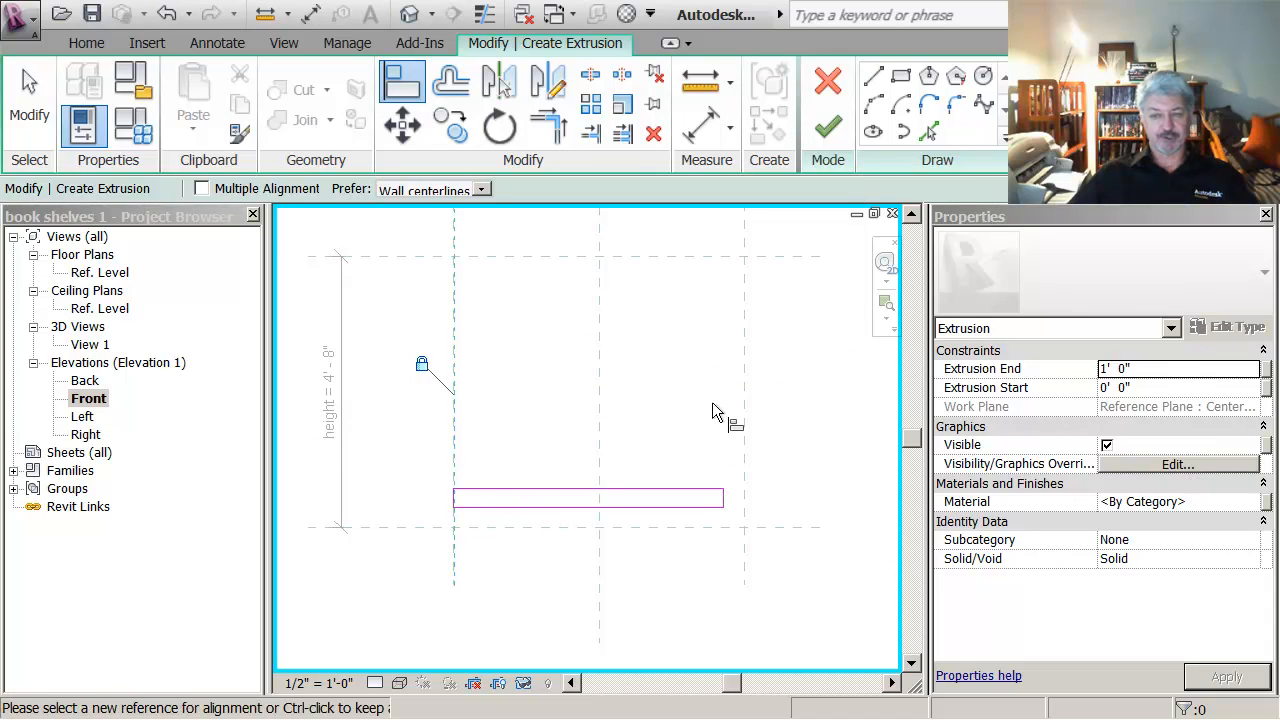
{"action": "left_click", "coordinate": [743, 395]}
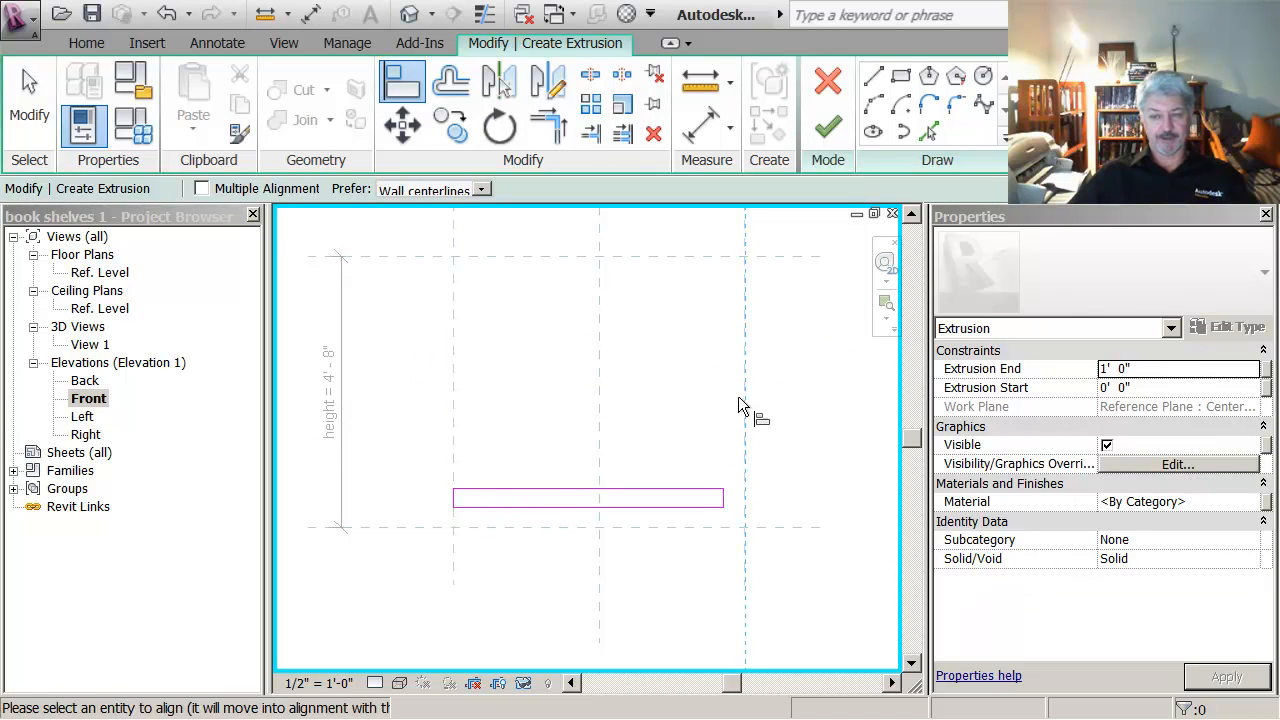
{"action": "left_click", "coordinate": [724, 500]}
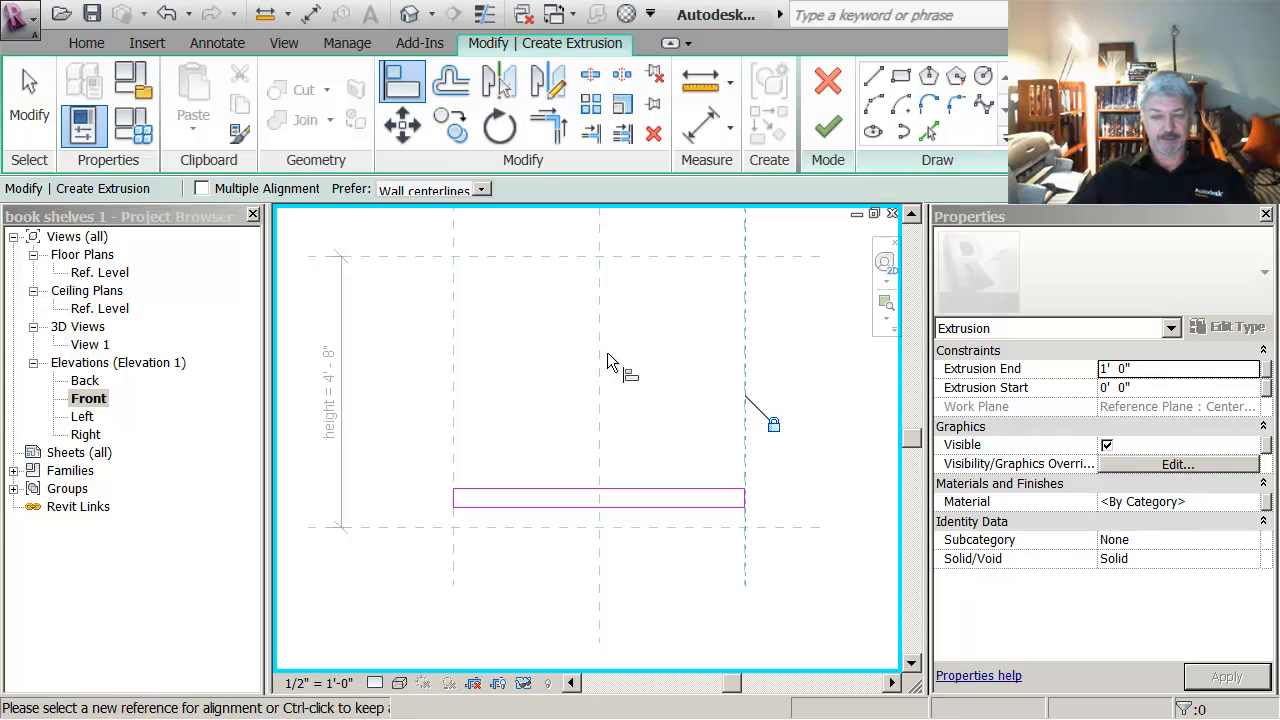
{"action": "left_click", "coordinate": [423, 526]}
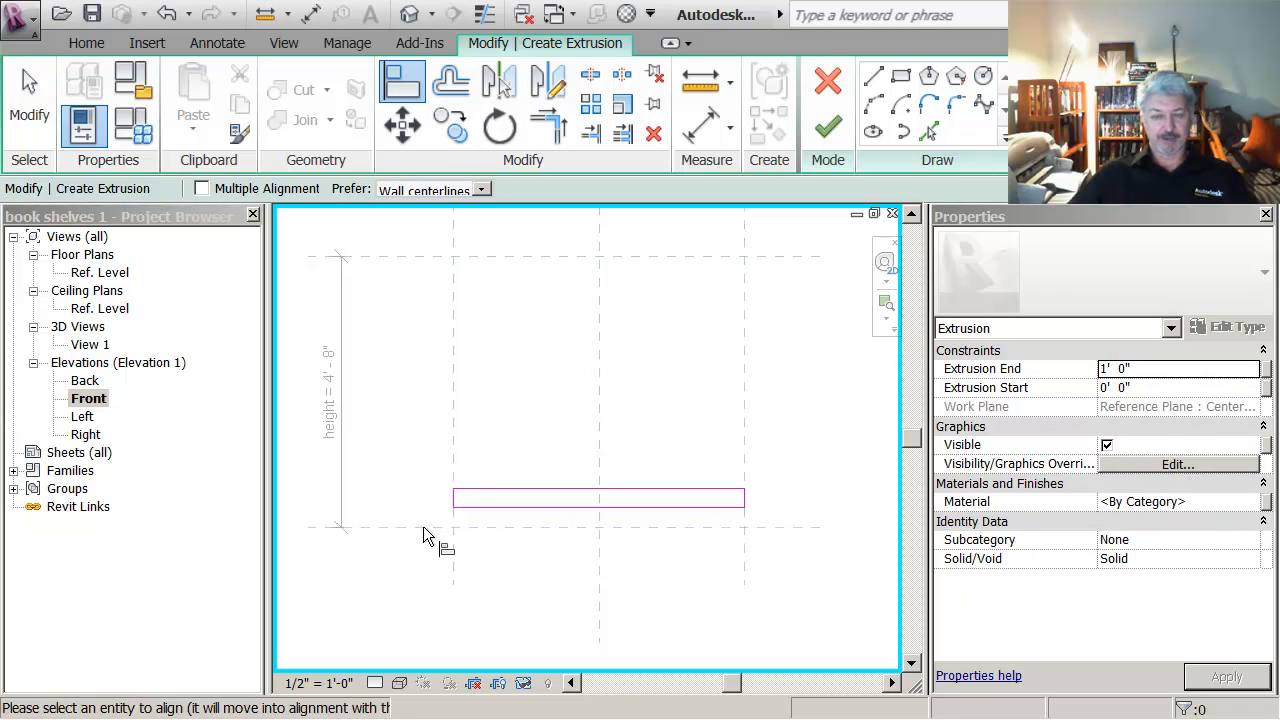
{"action": "left_click", "coordinate": [471, 491]}
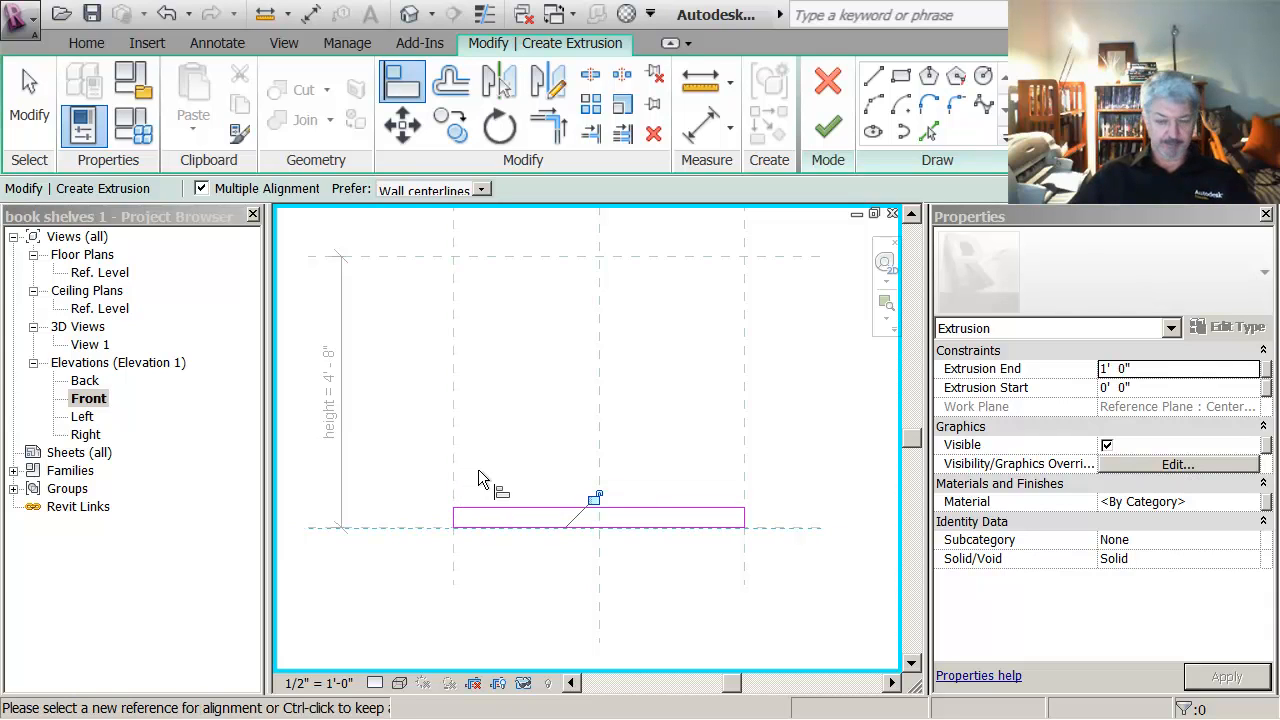
{"action": "key", "text": "ctrl+z"}
{"action": "key", "text": "a"}
{"action": "key", "text": "l"}
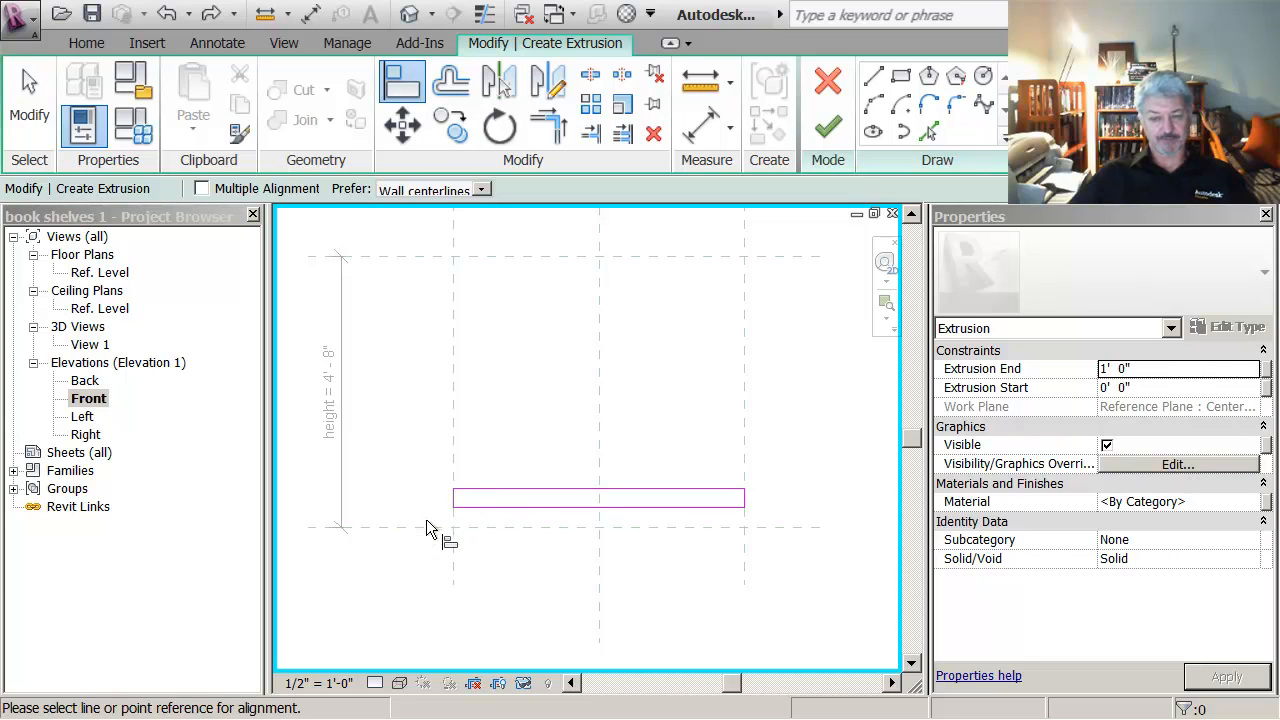
Step: Add an aligned dimension from the lowest horizontal reference plane to the rectangle's top edge, placed beside its left end
{"action": "left_click", "coordinate": [700, 125]}
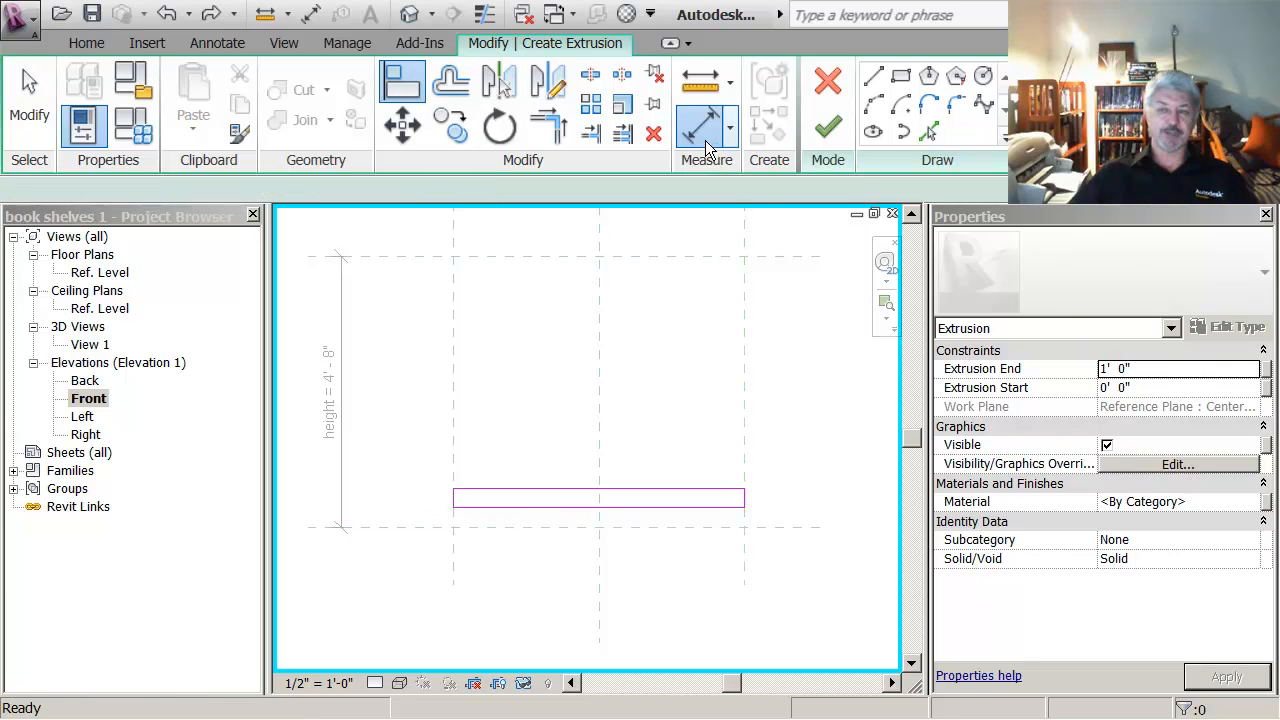
{"action": "left_click", "coordinate": [427, 525]}
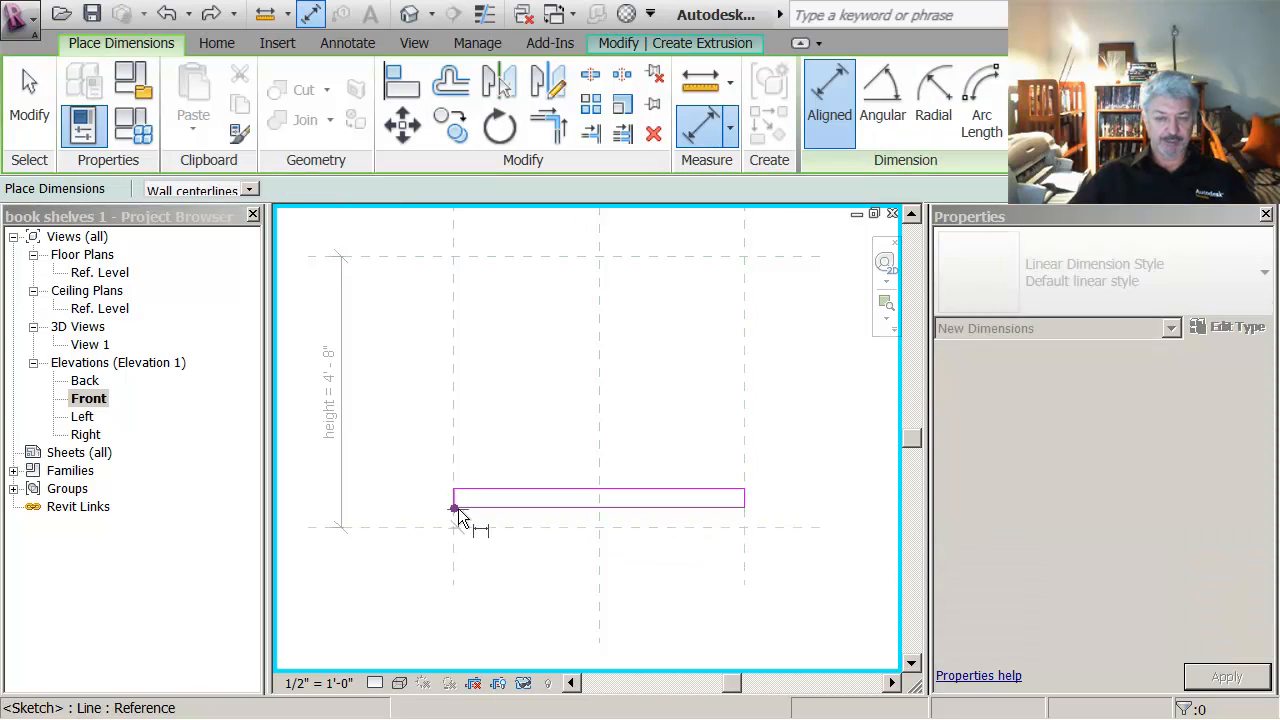
{"action": "left_click", "coordinate": [422, 472]}
{"action": "key", "text": "Escape"}
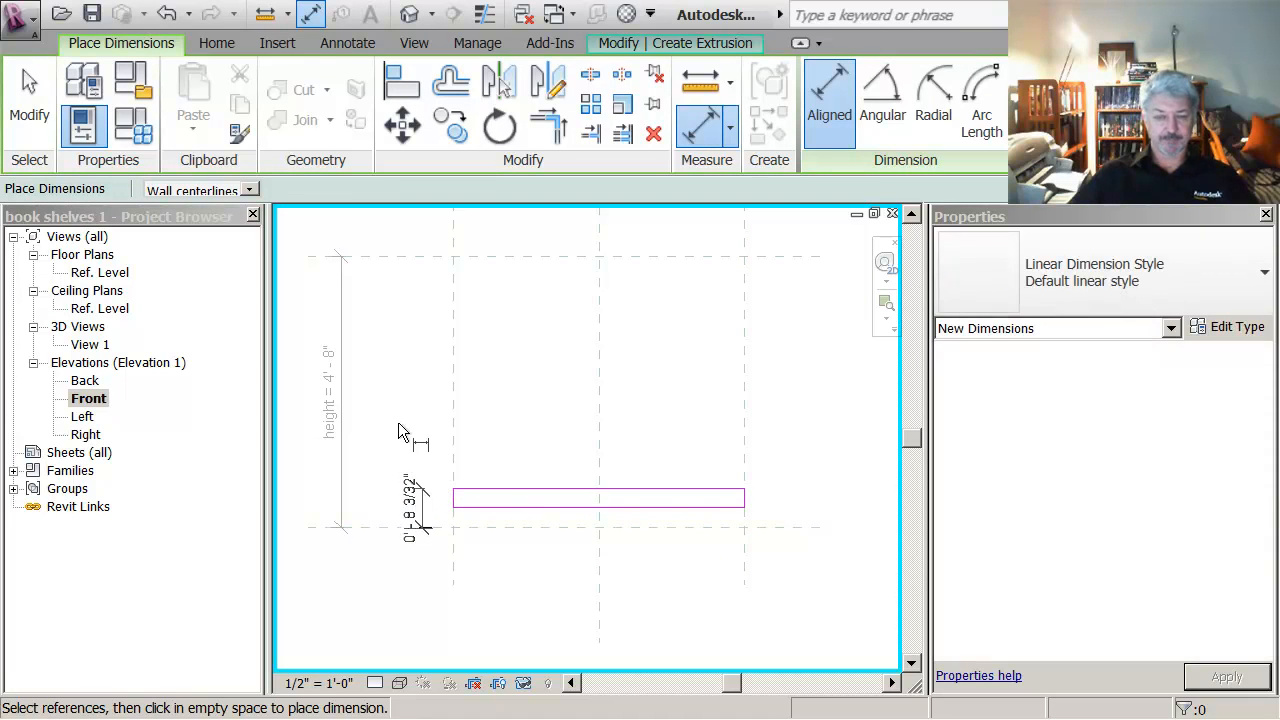
{"action": "key", "text": "Escape"}
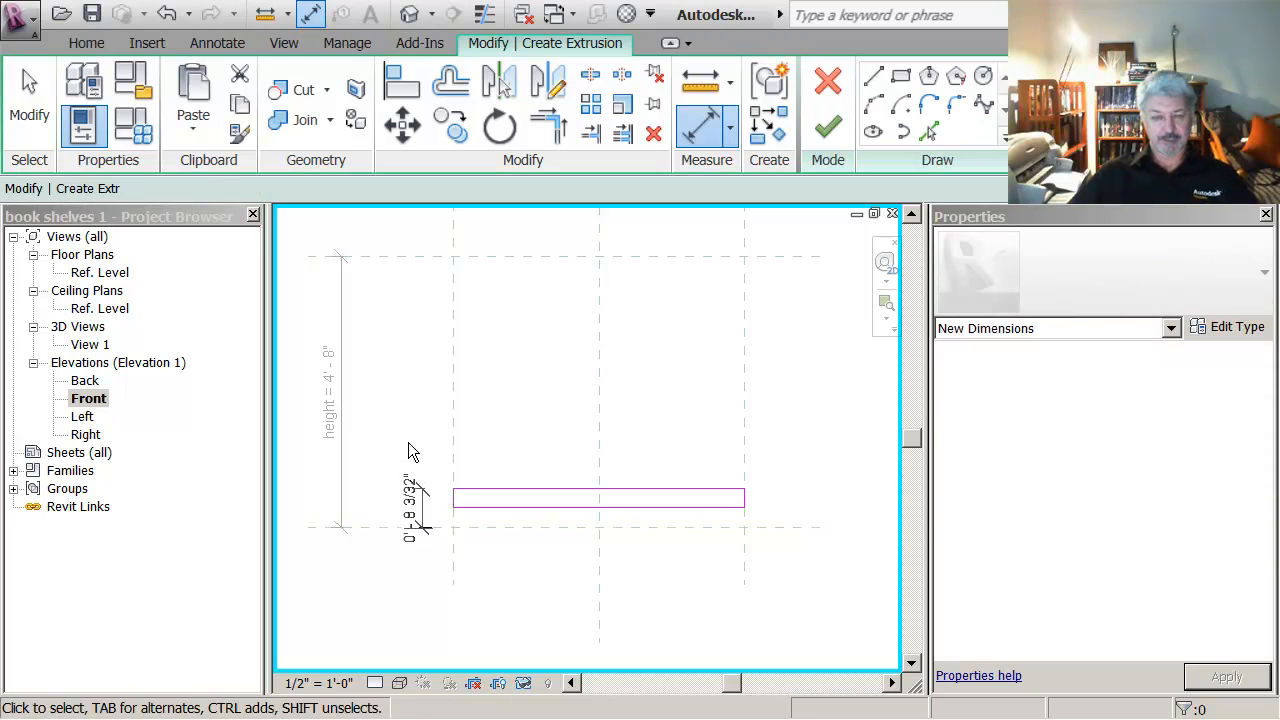
Step: Label the dimension to the rectangle's top edge with a new family type parameter named "base height", grouped under Dimensions
{"action": "left_click", "coordinate": [409, 500]}
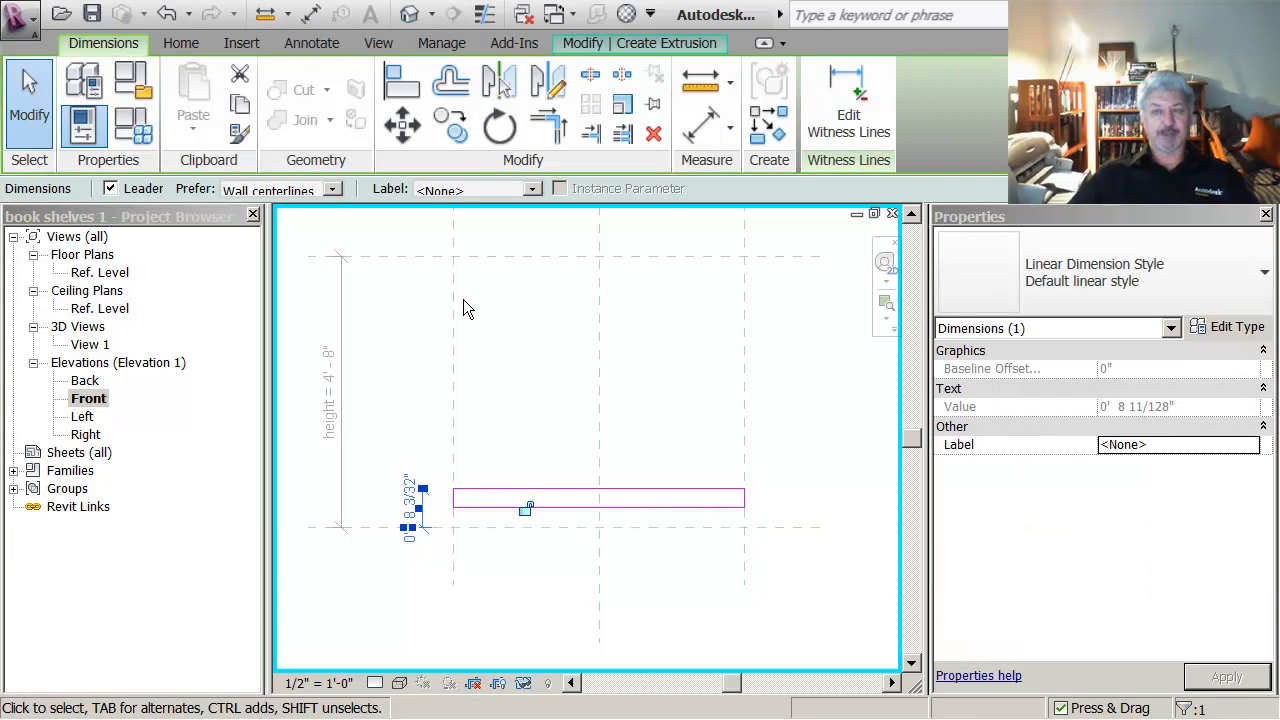
{"action": "left_click", "coordinate": [525, 190]}
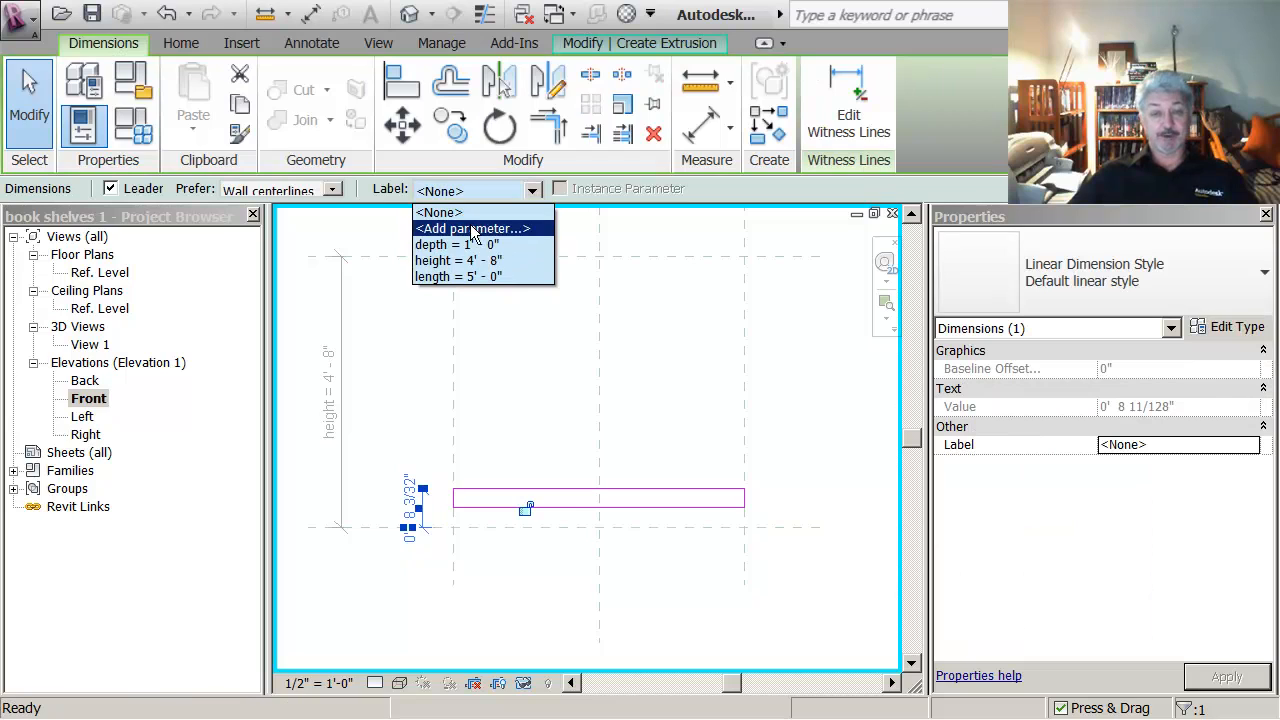
{"action": "left_click", "coordinate": [472, 226]}
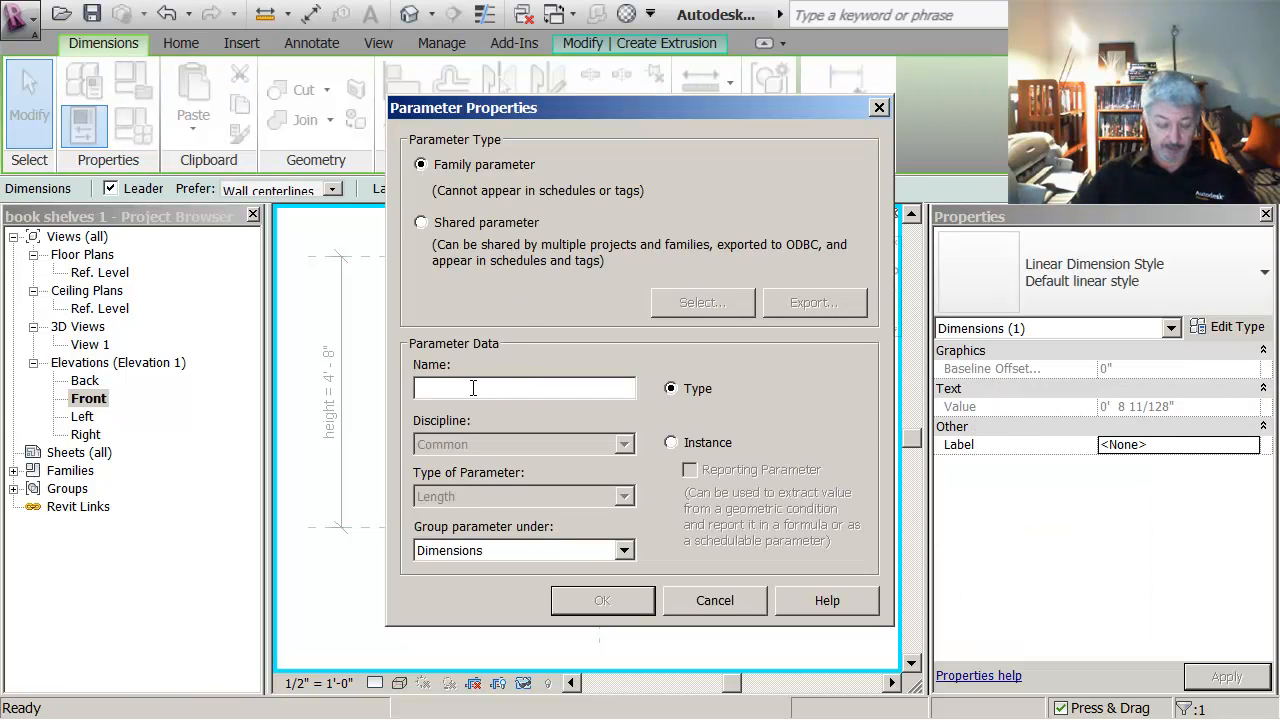
{"action": "type", "text": "base h"}
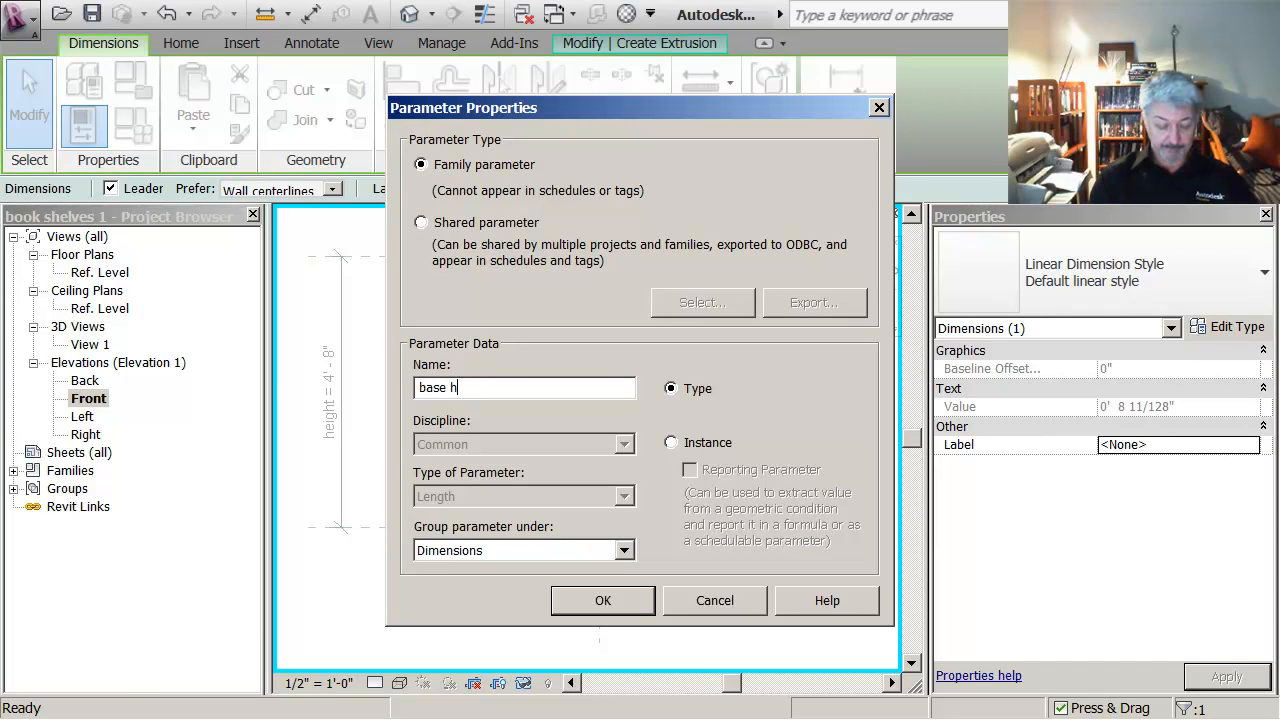
{"action": "type", "text": "eight"}
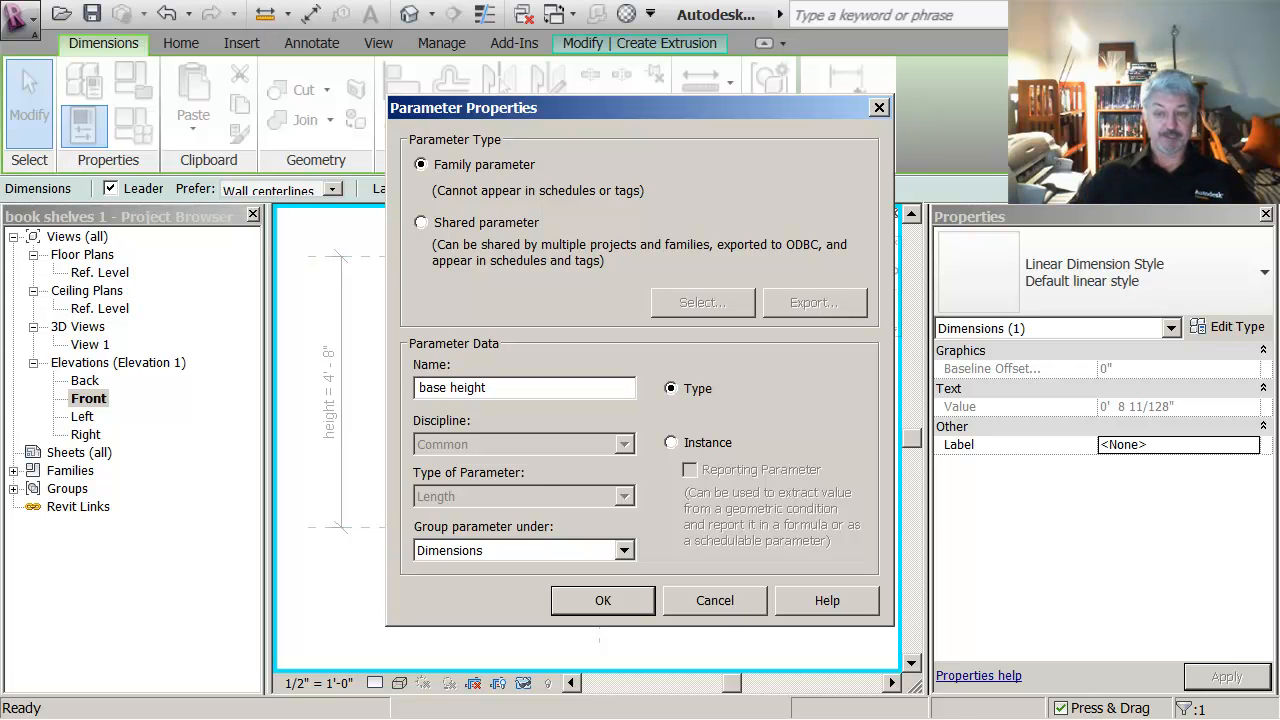
{"action": "left_click", "coordinate": [605, 601]}
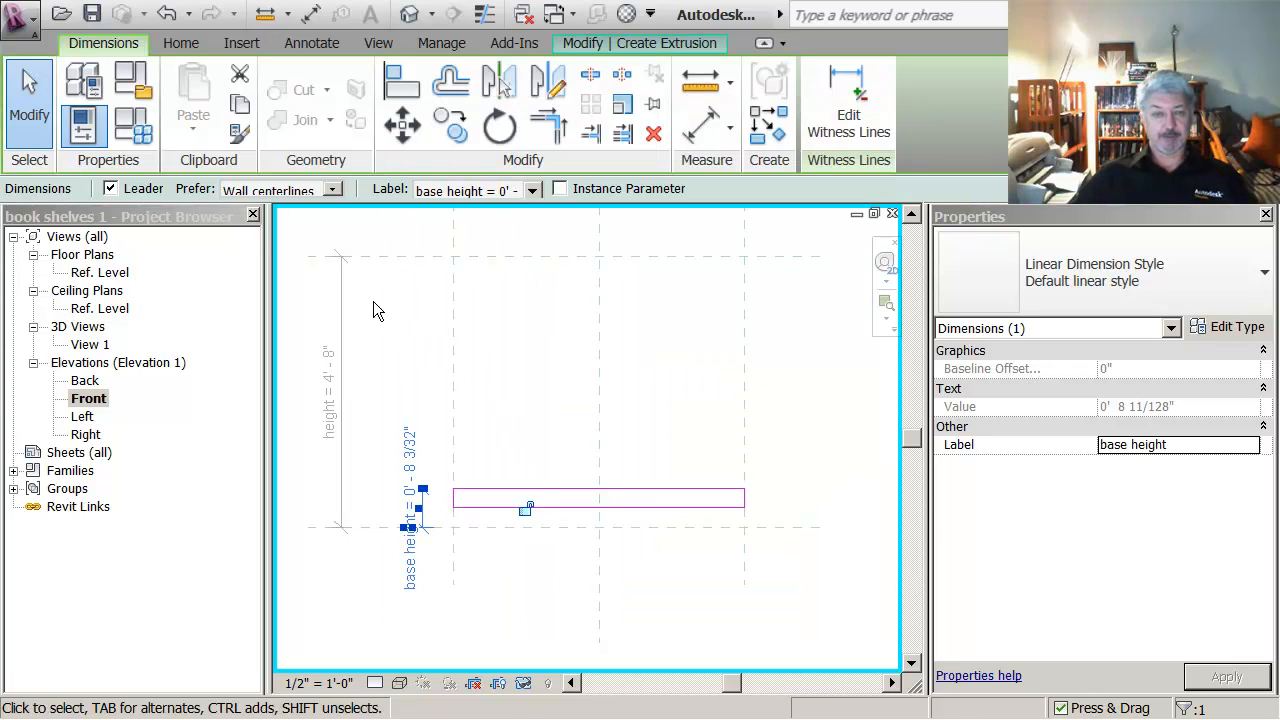
{"action": "left_click", "coordinate": [328, 291]}
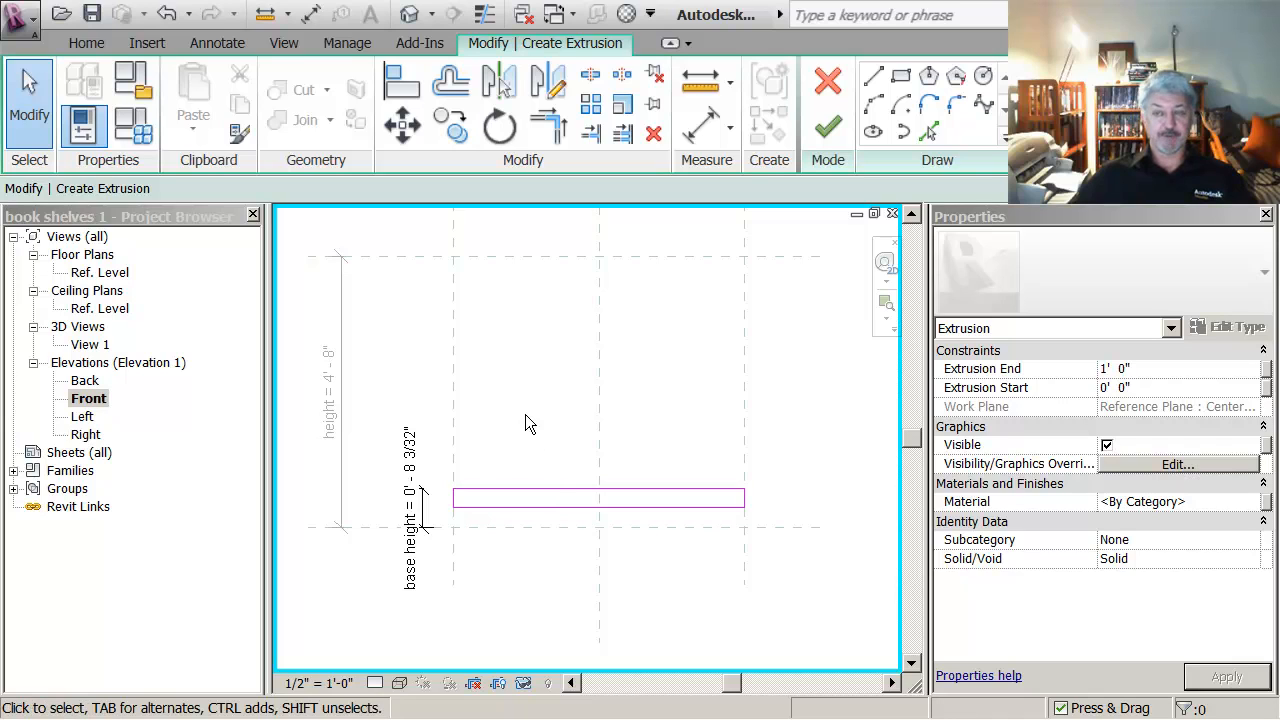
Step: Dimension the rectangle's thickness between its top and bottom edges, placing the dimension beyond its right end
{"action": "left_click", "coordinate": [702, 130]}
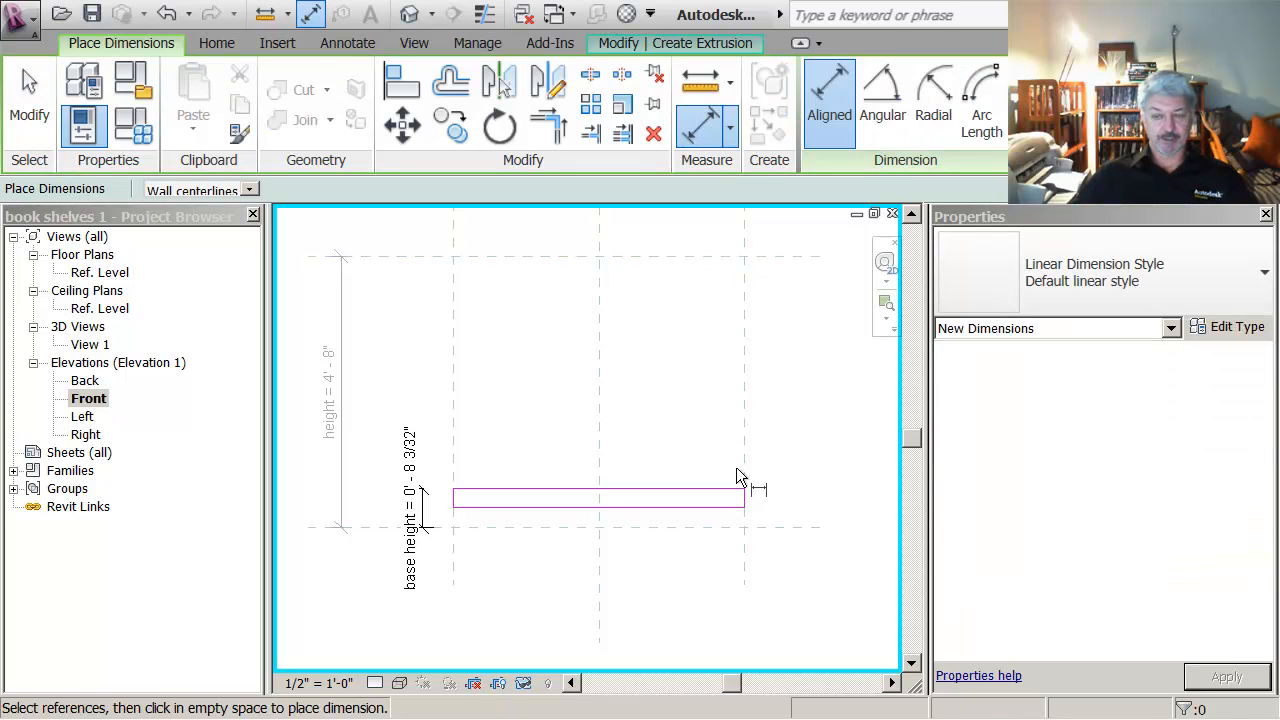
{"action": "left_click", "coordinate": [734, 492]}
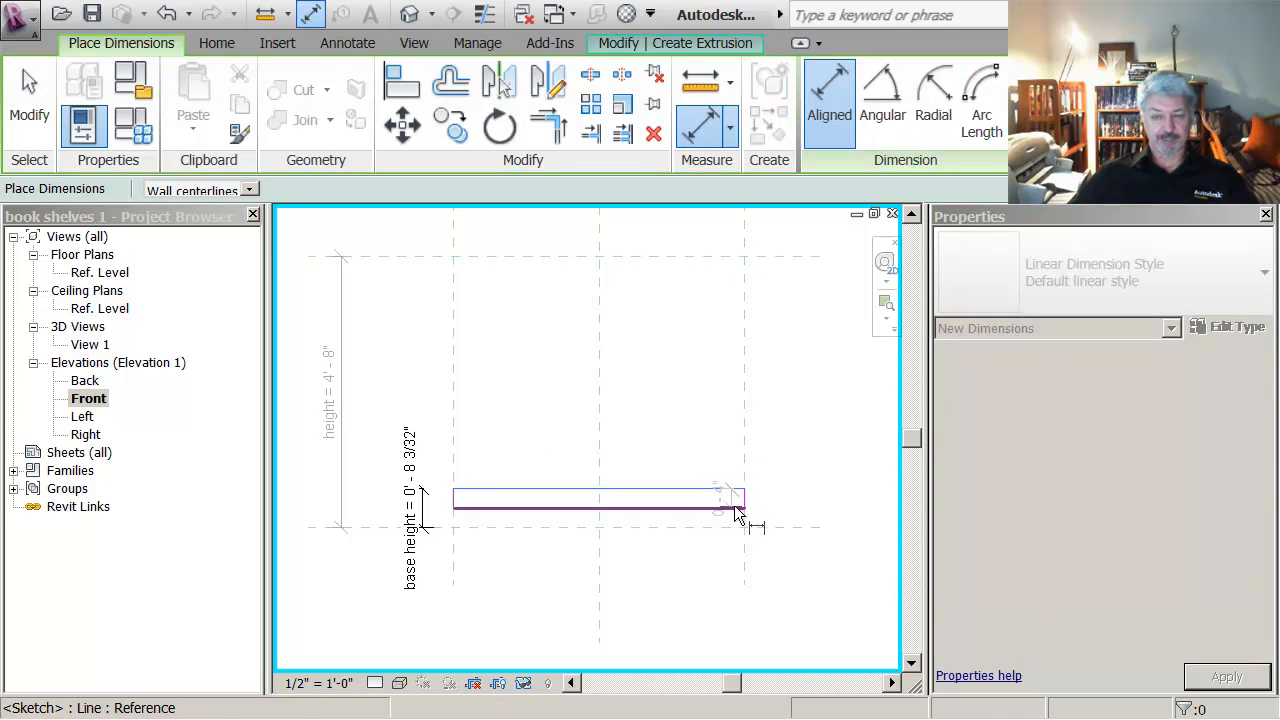
{"action": "left_click", "coordinate": [736, 513]}
{"action": "left_click", "coordinate": [799, 506]}
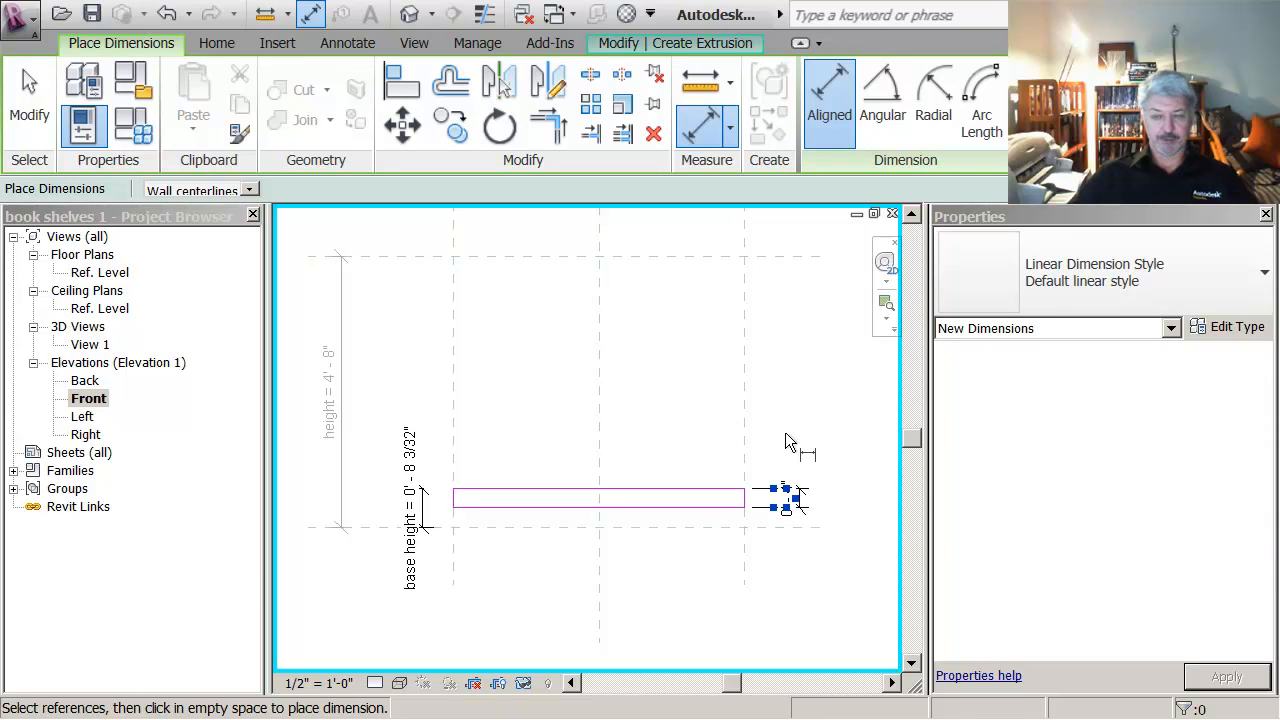
Step: Label the rectangle's thickness dimension with a new family type parameter named "shelf depth", grouped under Dimensions
{"action": "key", "text": "Escape"}
{"action": "left_click", "coordinate": [797, 487]}
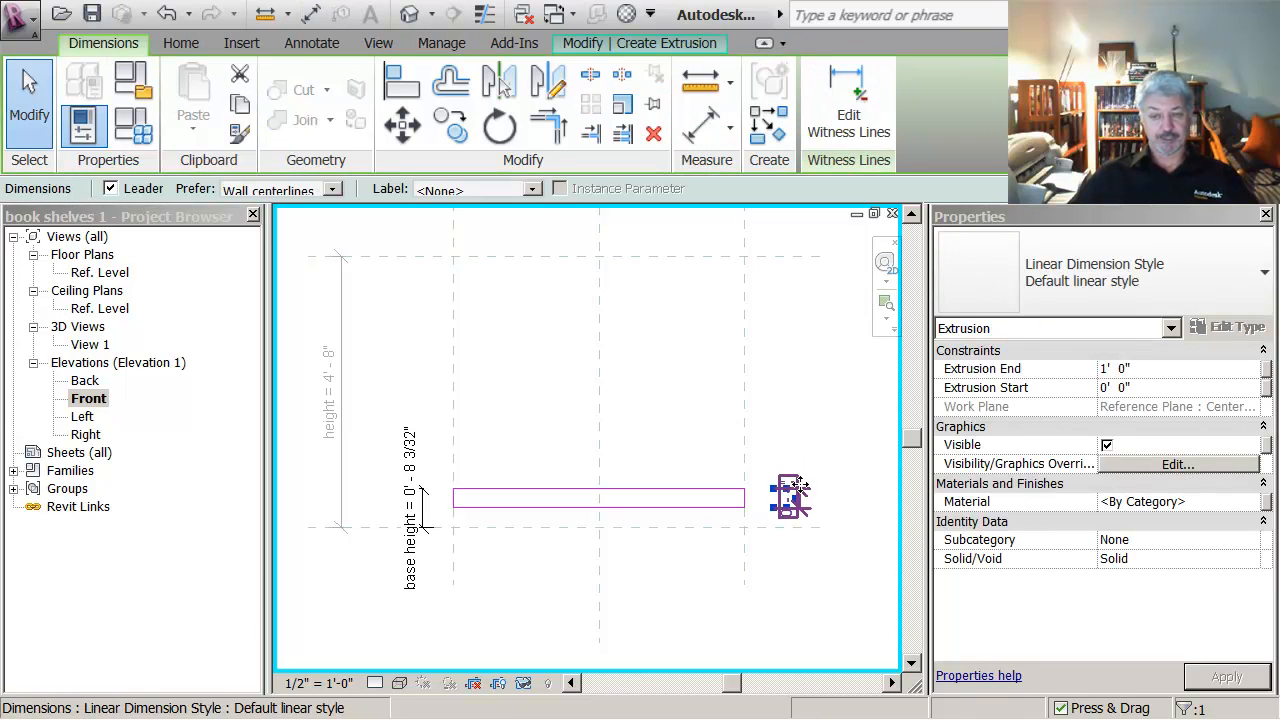
{"action": "left_click", "coordinate": [532, 189]}
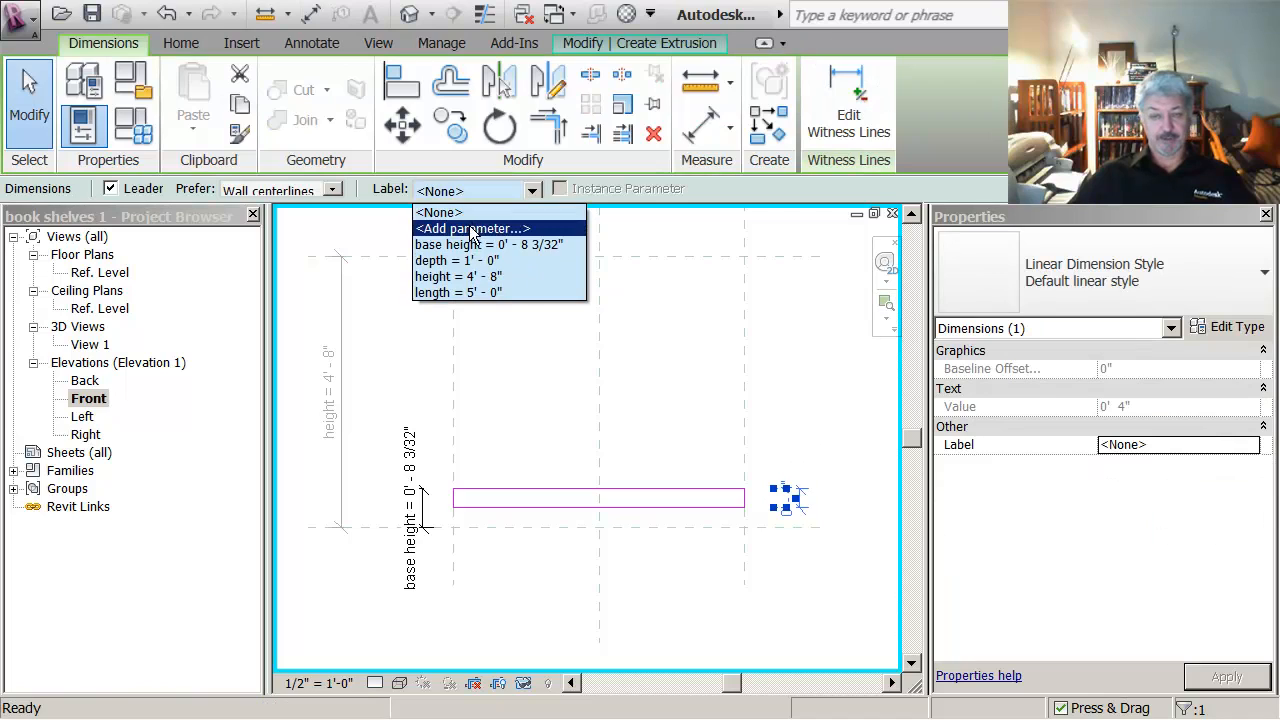
{"action": "left_click", "coordinate": [474, 229]}
{"action": "type", "text": "shelf"}
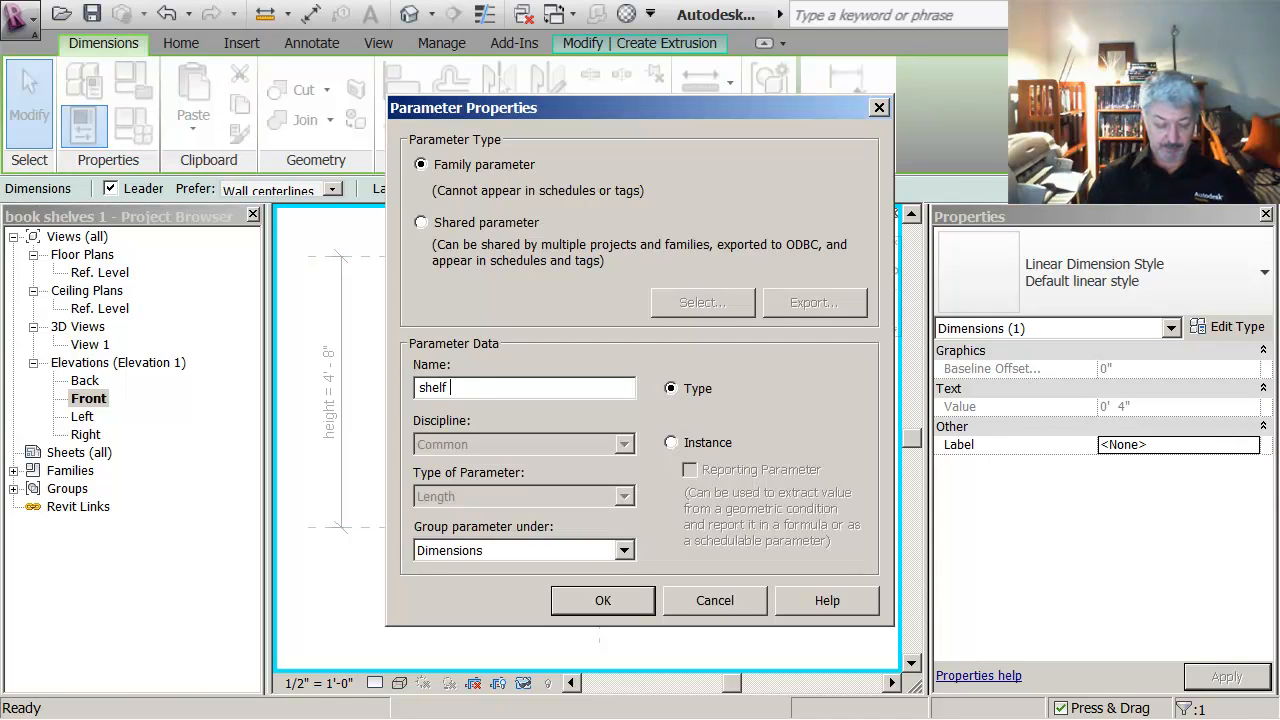
{"action": "type", "text": " depth"}
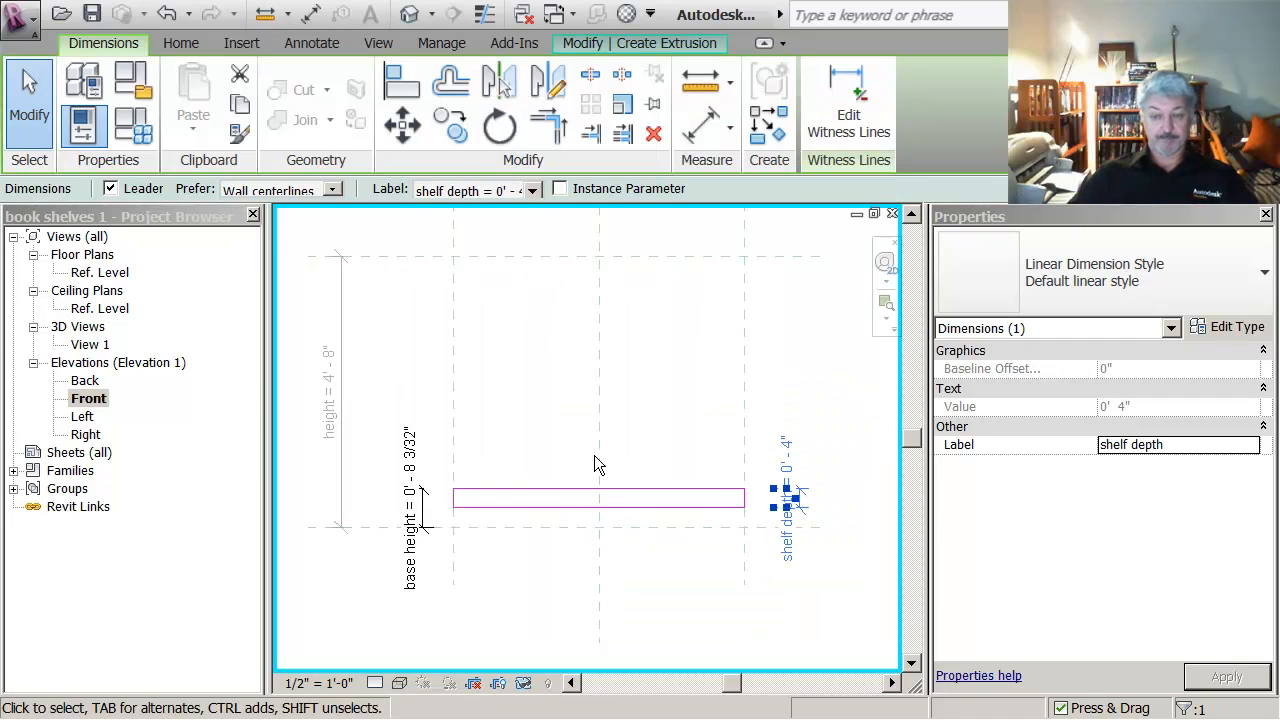
{"action": "left_click", "coordinate": [527, 411]}
Step: Set the shelf depth parameter to 1" in the family types and apply it to the sketch
{"action": "scroll", "coordinate": [538, 400], "scroll_direction": "up", "scroll_amount": 1}
{"action": "middle_click_drag", "start_coordinate": [538, 400], "coordinate": [531, 352]}
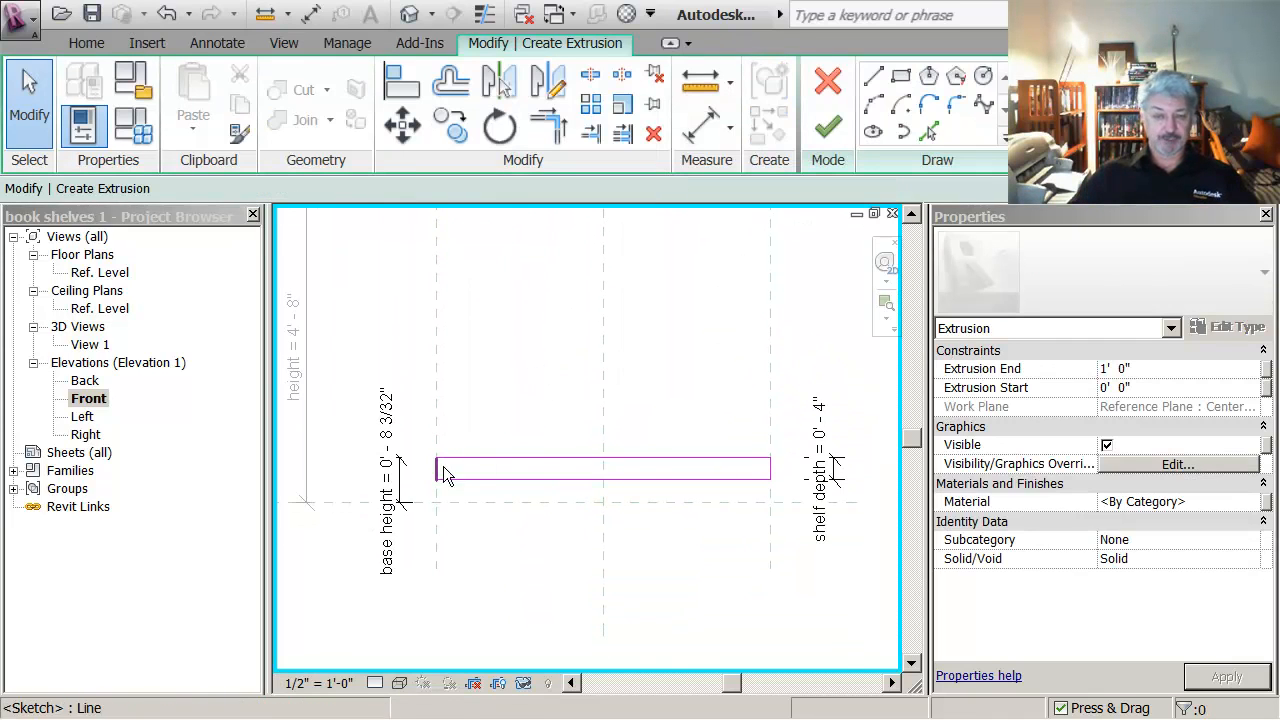
{"action": "scroll", "coordinate": [557, 429], "scroll_direction": "down", "scroll_amount": 1}
{"action": "middle_click_drag", "start_coordinate": [557, 429], "coordinate": [533, 462]}
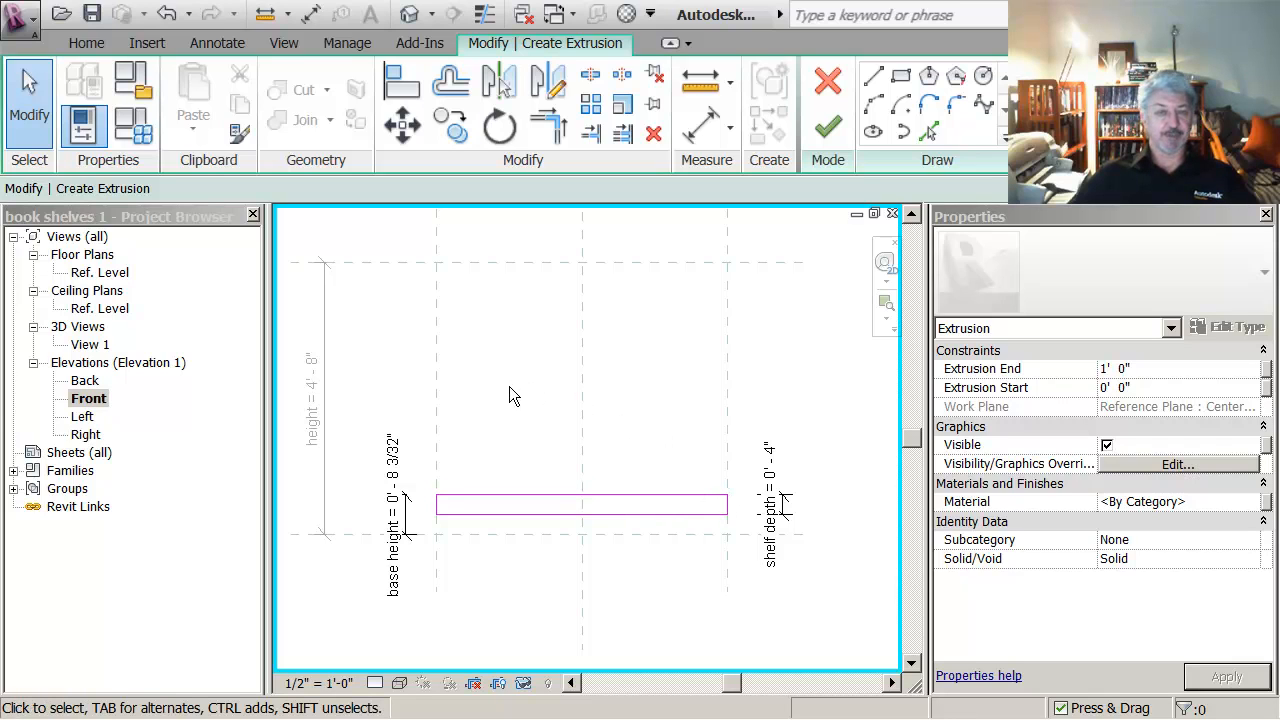
{"action": "left_click", "coordinate": [133, 128]}
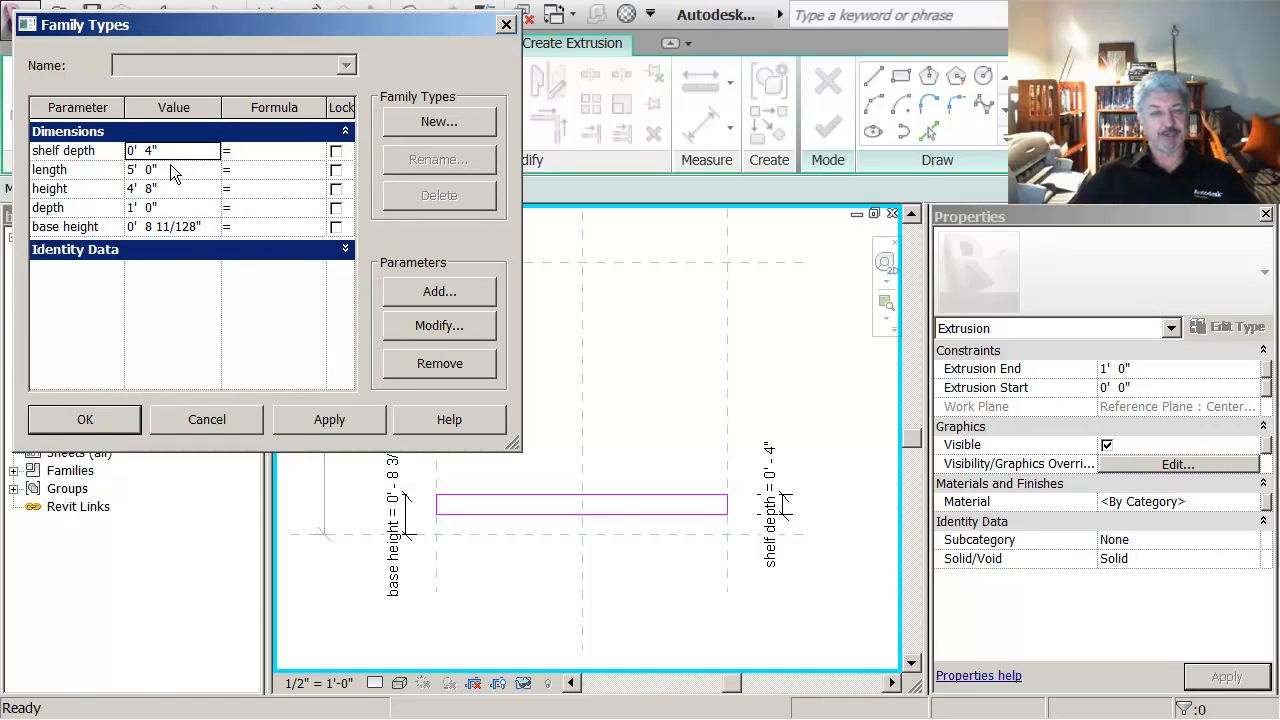
{"action": "left_click_drag", "start_coordinate": [165, 151], "coordinate": [103, 151]}
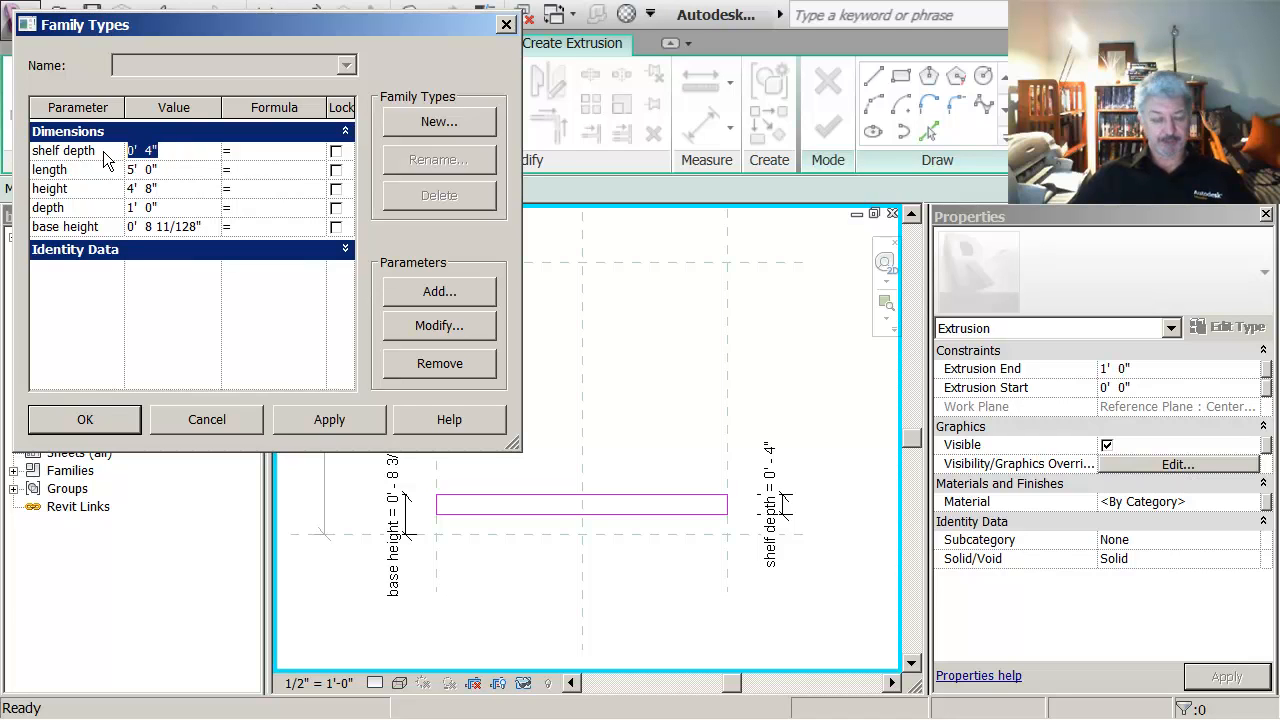
{"action": "type", "text": "1"}
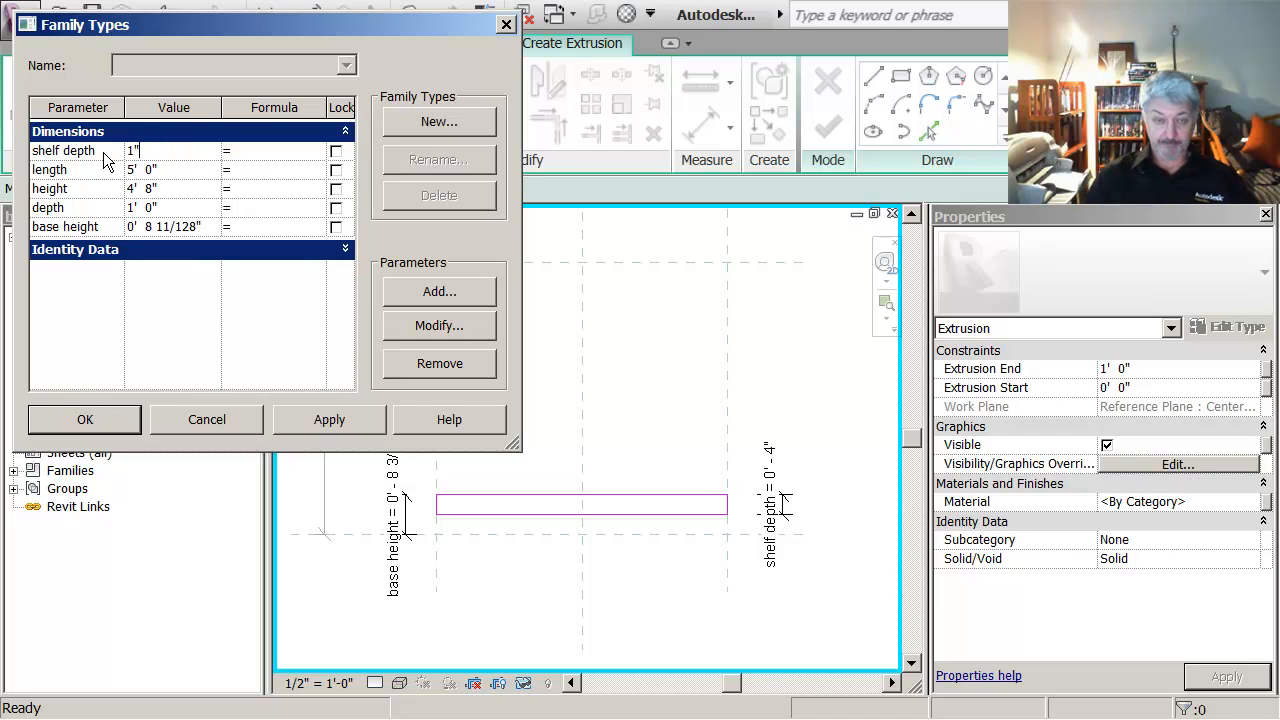
{"action": "left_click", "coordinate": [342, 424]}
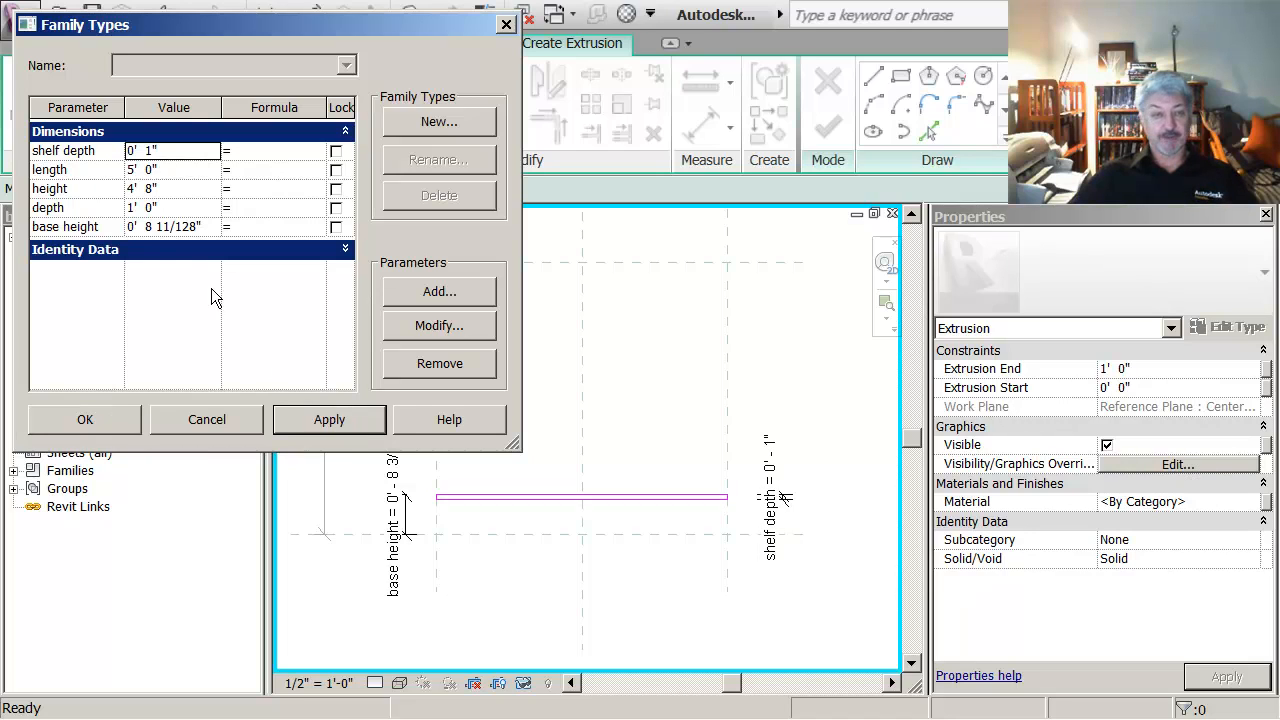
Step: Set the base height parameter to 6", apply it and accept the family types
{"action": "left_click", "coordinate": [95, 228]}
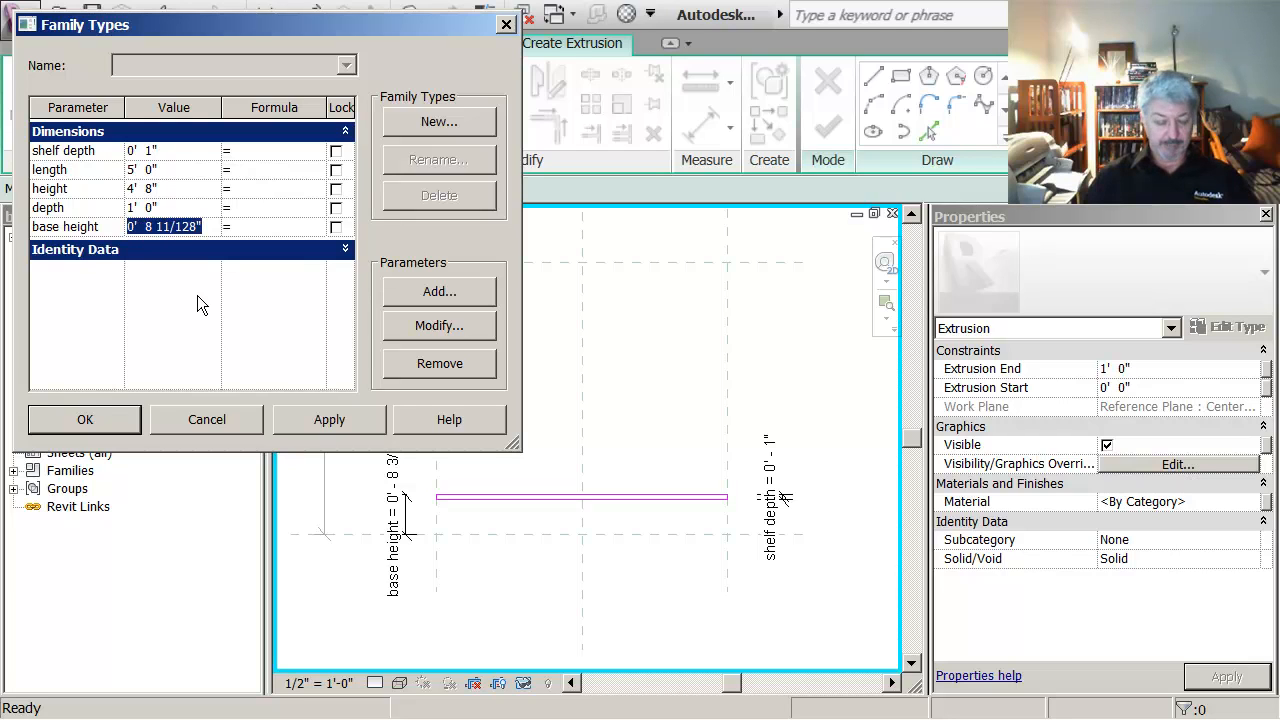
{"action": "type", "text": "6"}
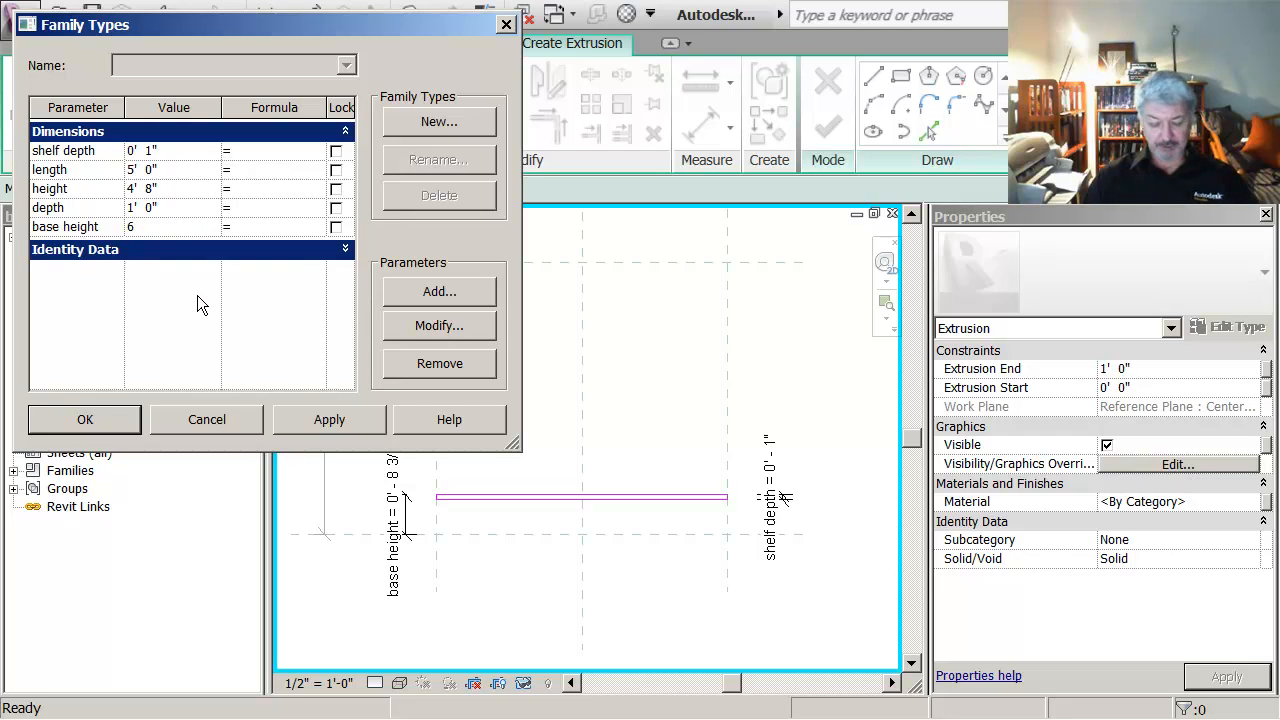
{"action": "type", "text": "\""}
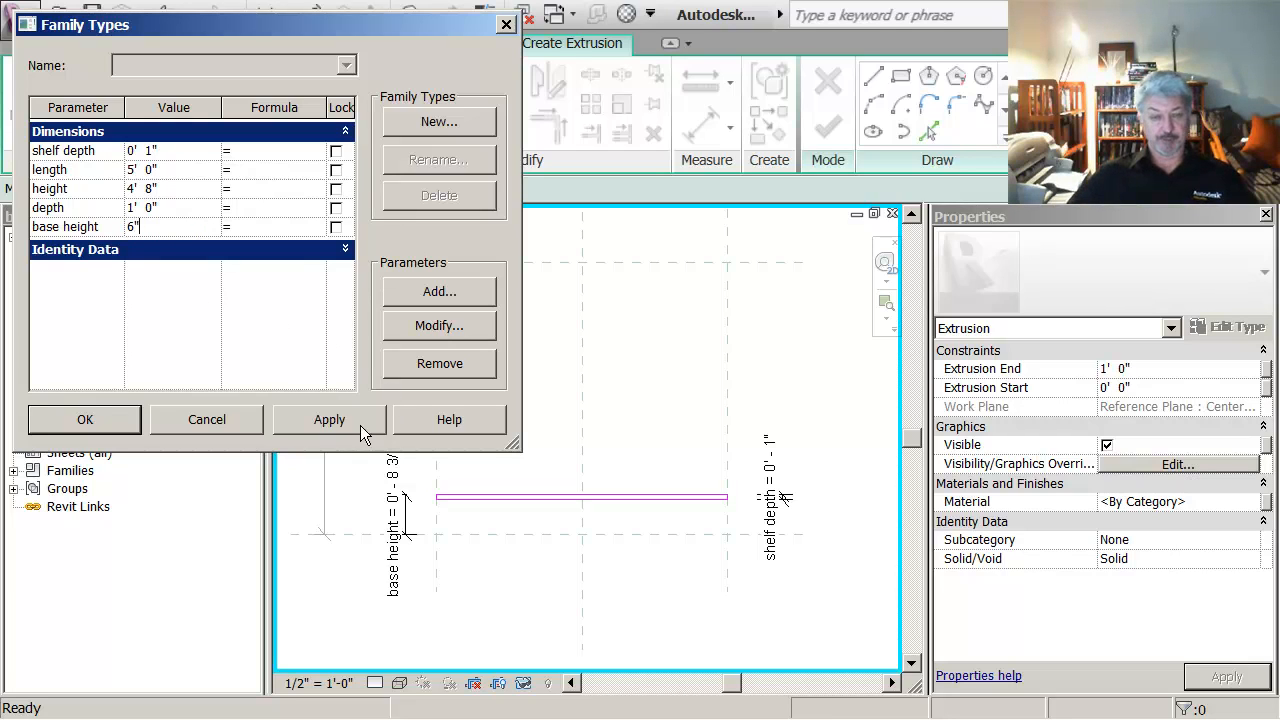
{"action": "left_click", "coordinate": [327, 423]}
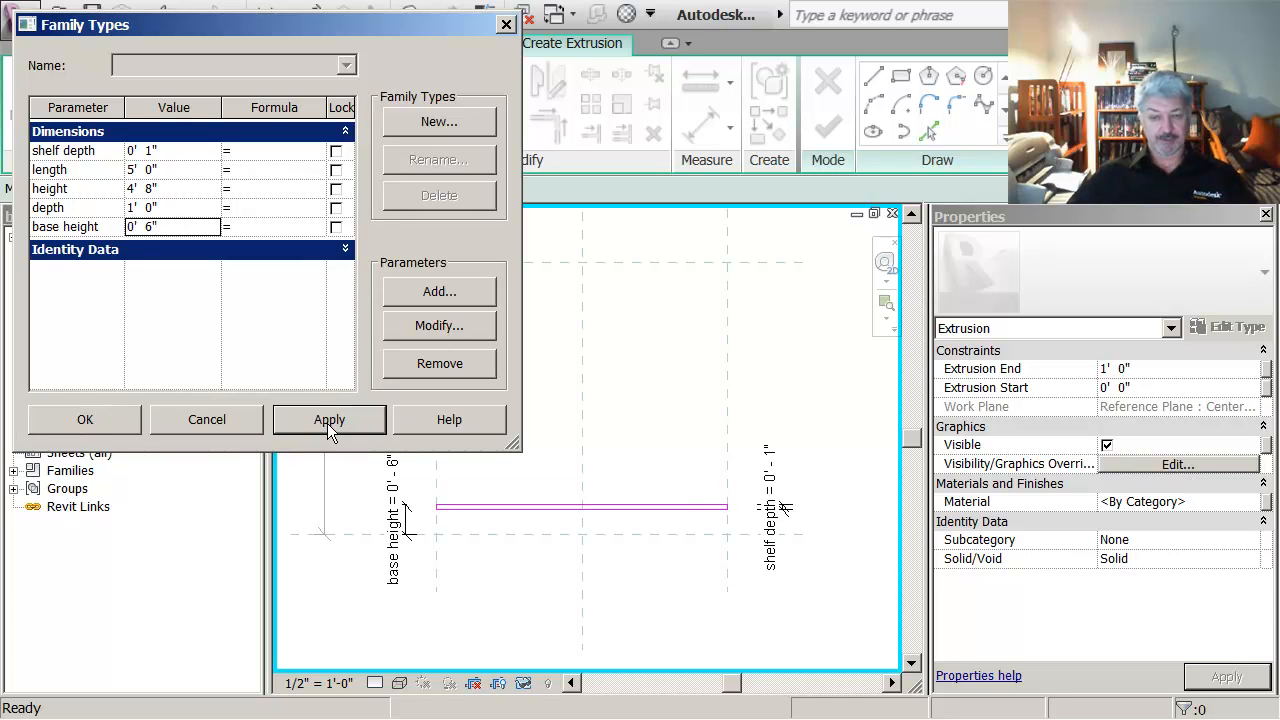
{"action": "left_click", "coordinate": [114, 420]}
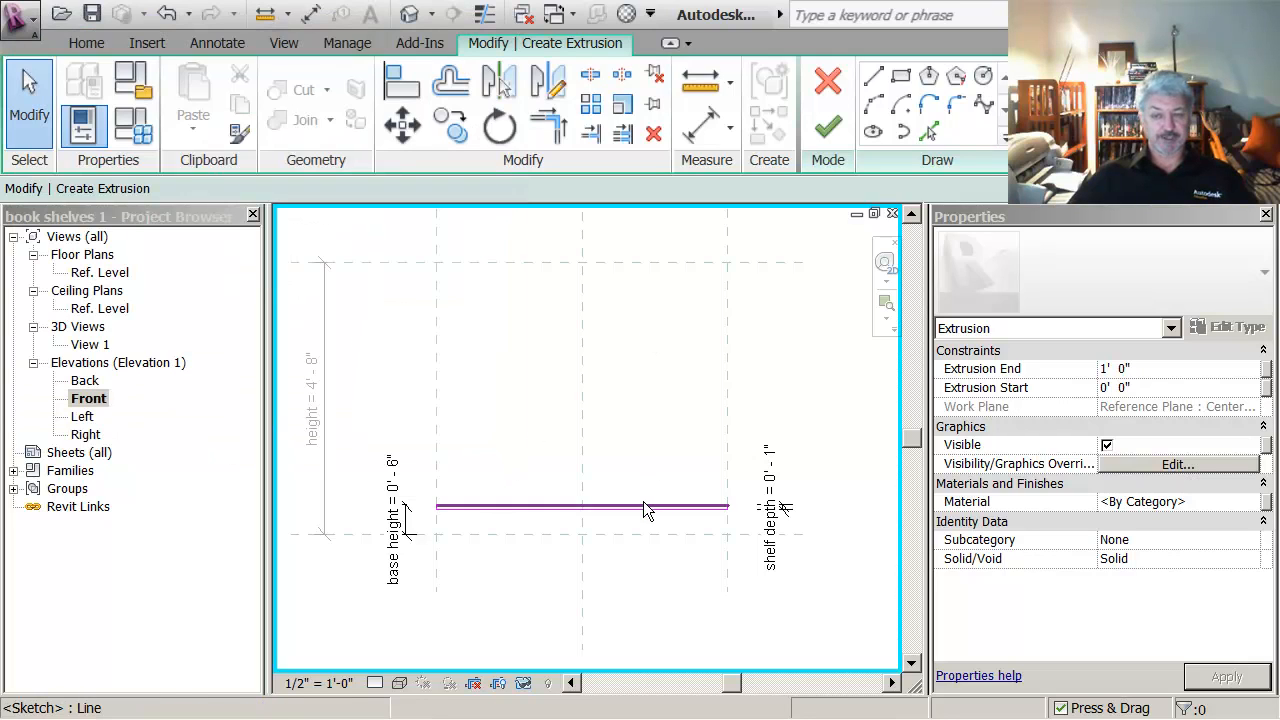
Step: Finish the base shelf extrusion and show it in the default 3D view
{"action": "left_click", "coordinate": [827, 139]}
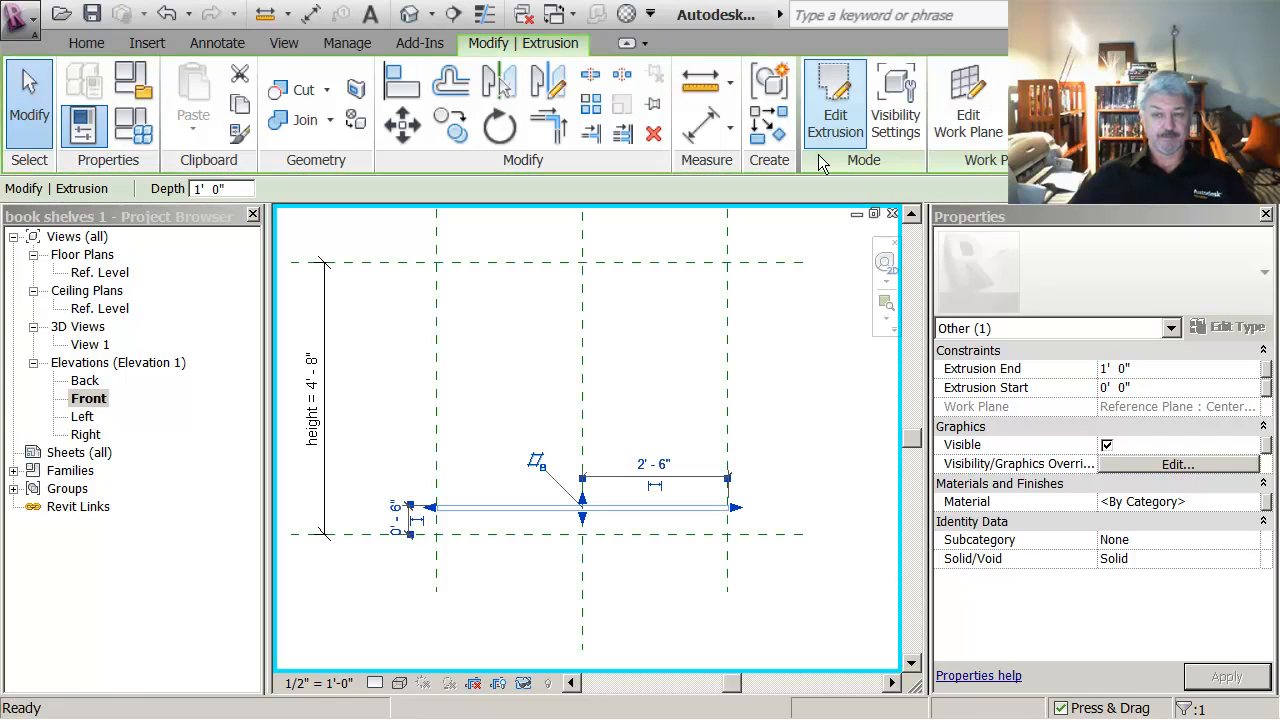
{"action": "left_click", "coordinate": [557, 391]}
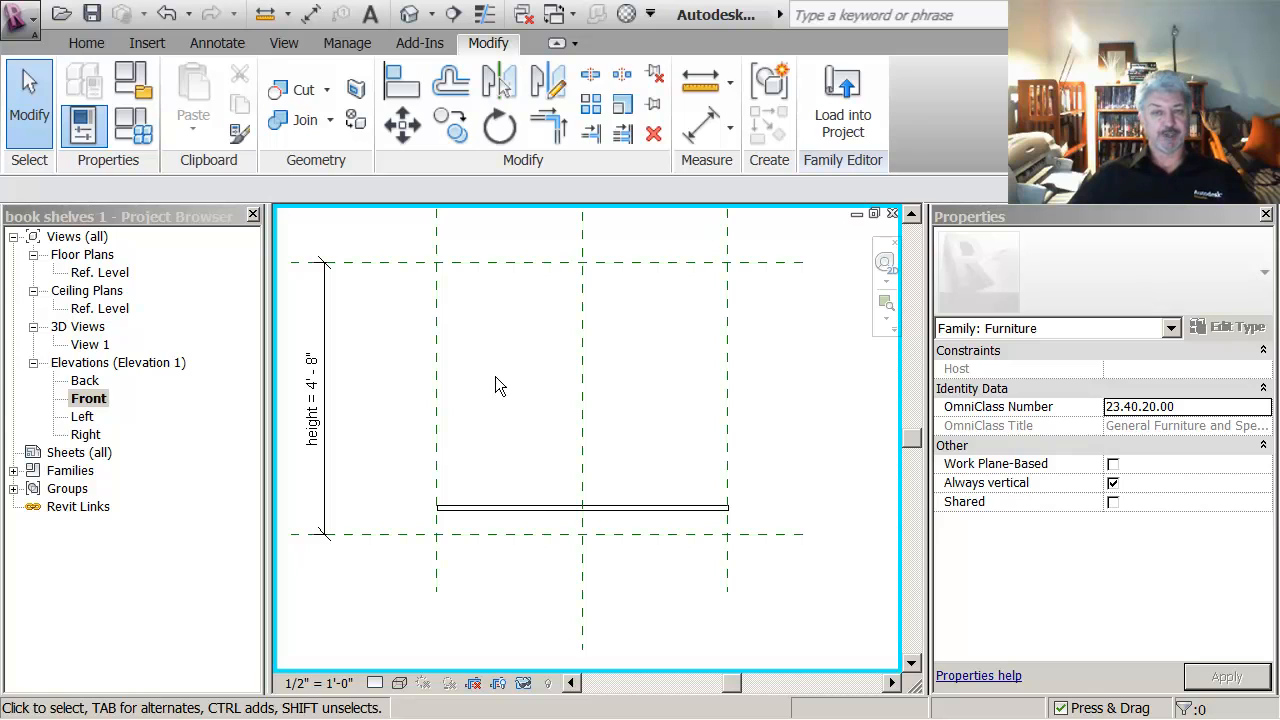
{"action": "left_click", "coordinate": [409, 15]}
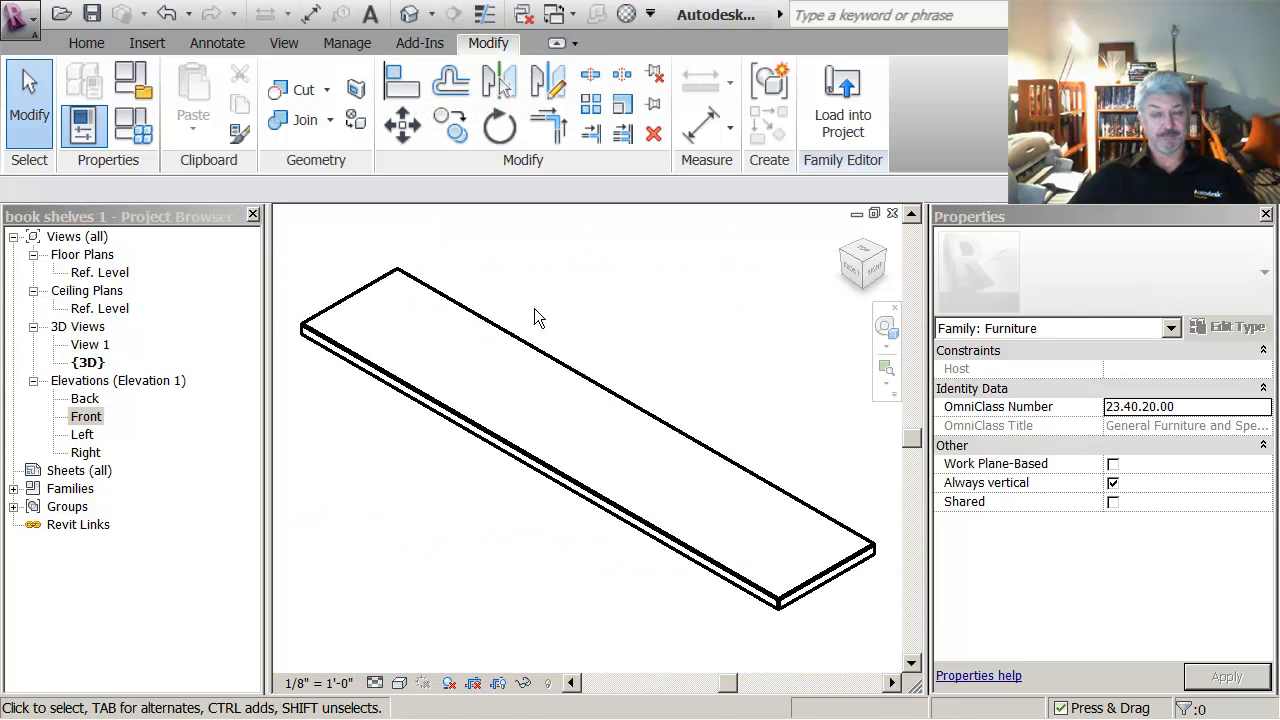
Step: In the Ref. Level floor plan, pull the shelf extrusion's back and front edges inward, away from the depth reference planes
{"action": "double_click", "coordinate": [100, 273]}
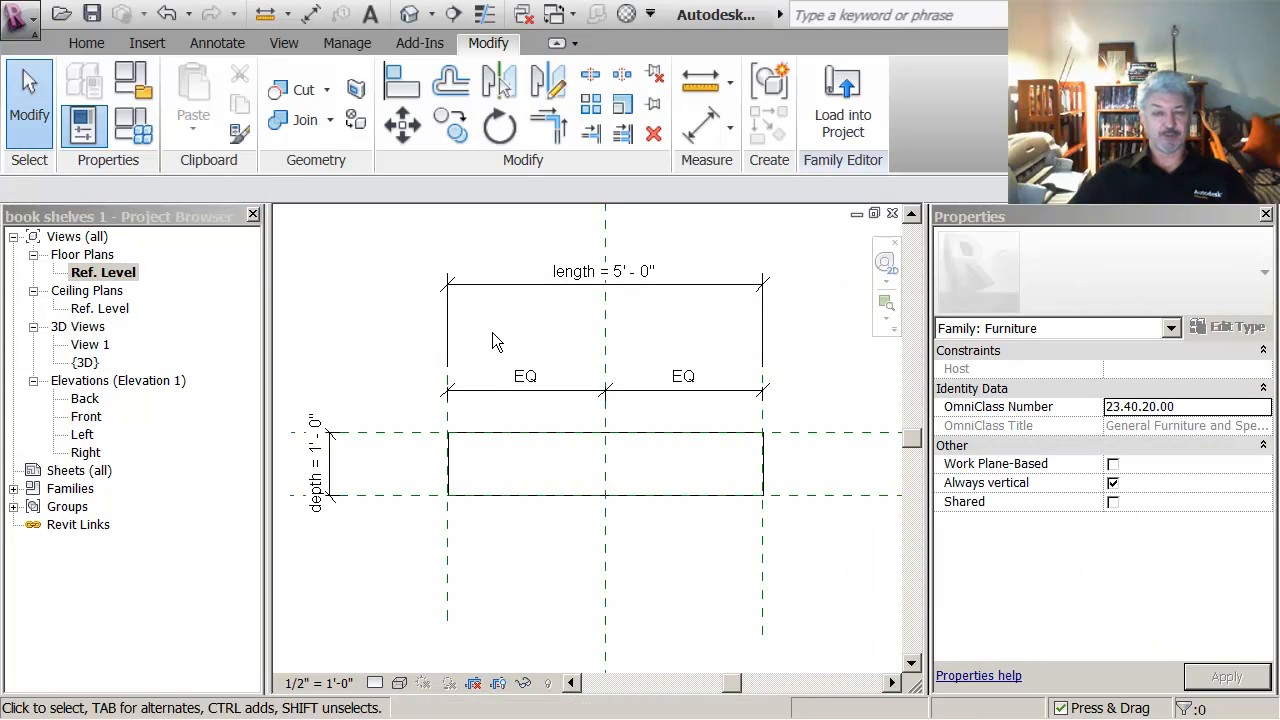
{"action": "left_click", "coordinate": [511, 436]}
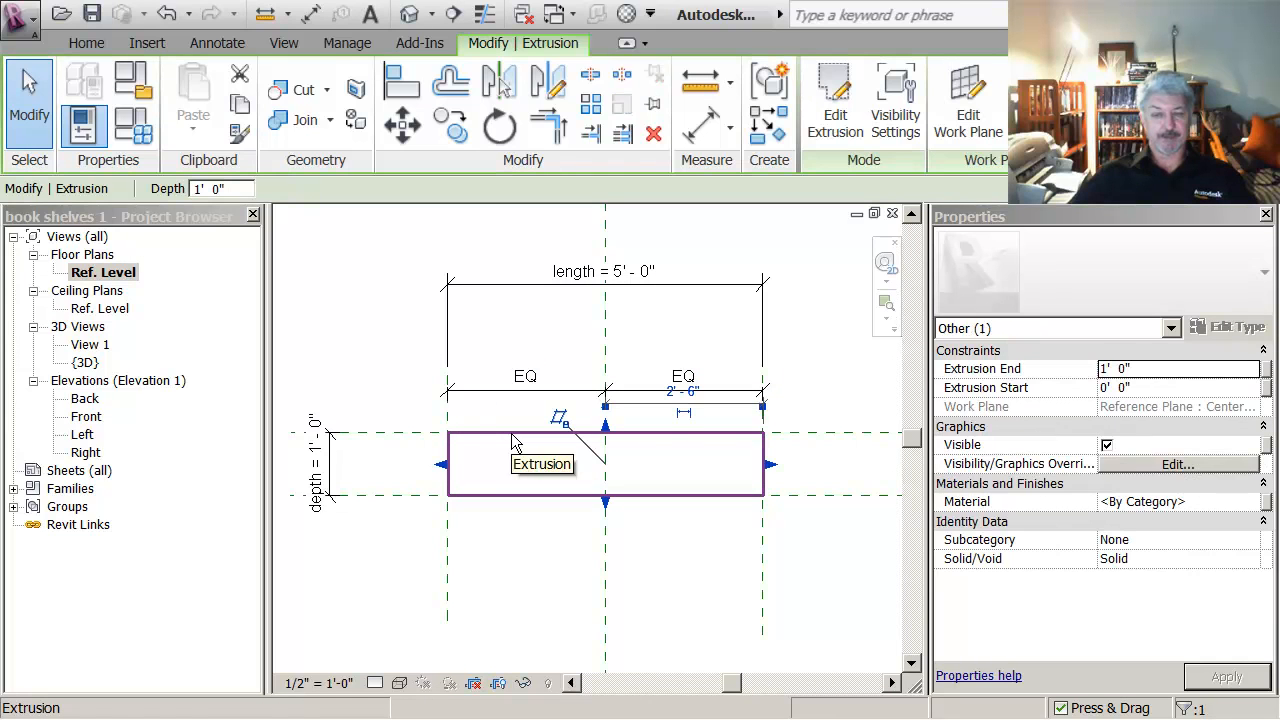
{"action": "left_click_drag", "start_coordinate": [608, 437], "coordinate": [606, 454]}
{"action": "left_click_drag", "start_coordinate": [607, 503], "coordinate": [608, 481]}
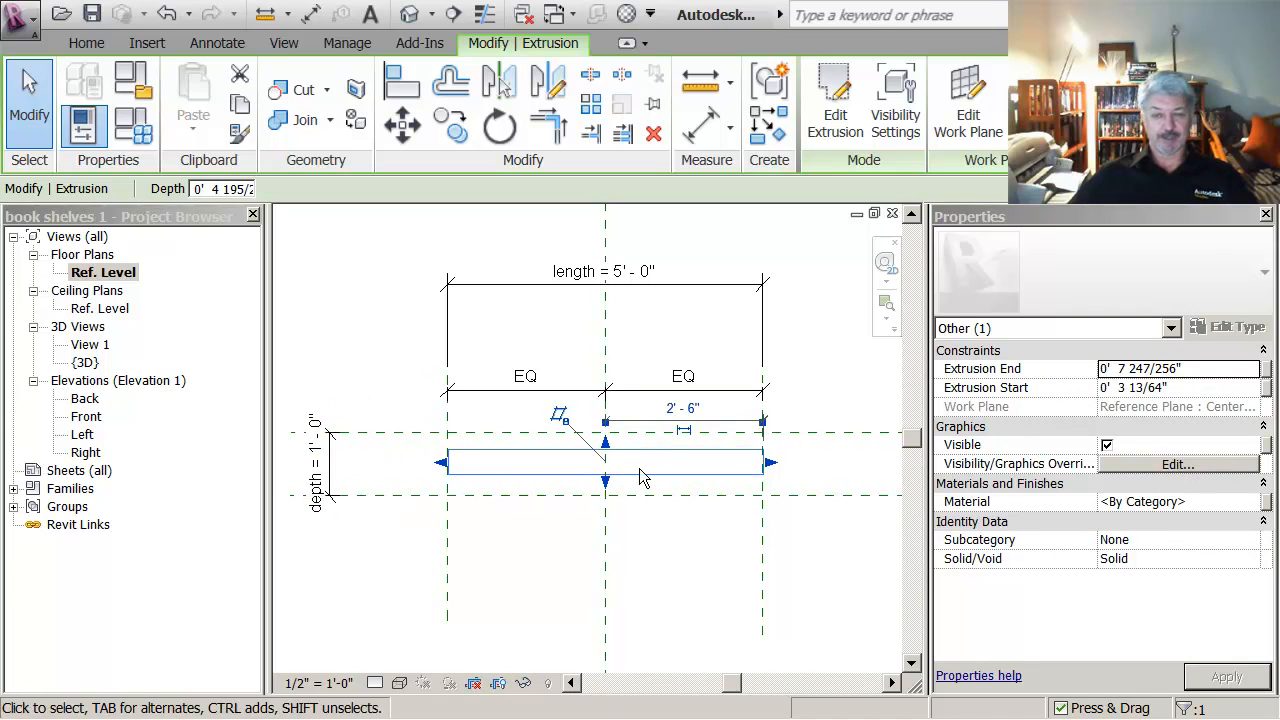
{"action": "left_click_drag", "start_coordinate": [605, 441], "coordinate": [604, 476]}
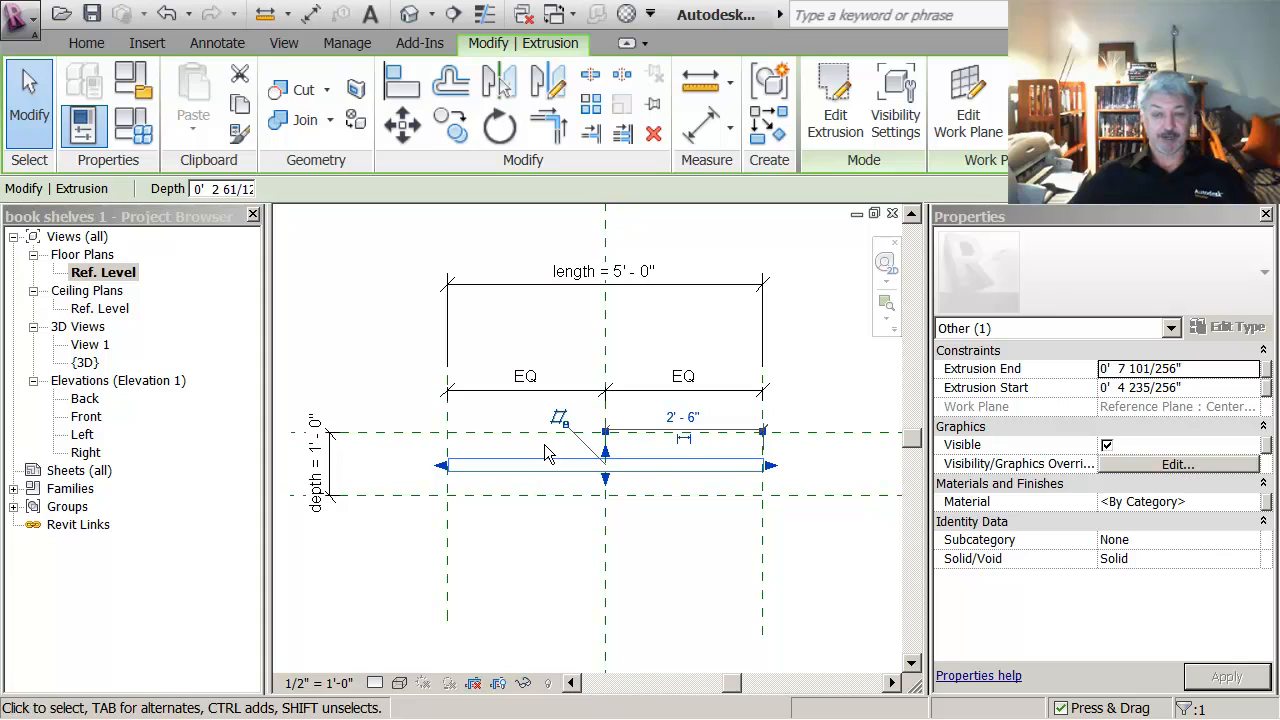
Step: Stretch the shelf's back edge to the Center Front/Back reference plane and lock it, and stretch its front edge to the front reference plane
{"action": "left_click_drag", "start_coordinate": [605, 453], "coordinate": [543, 434]}
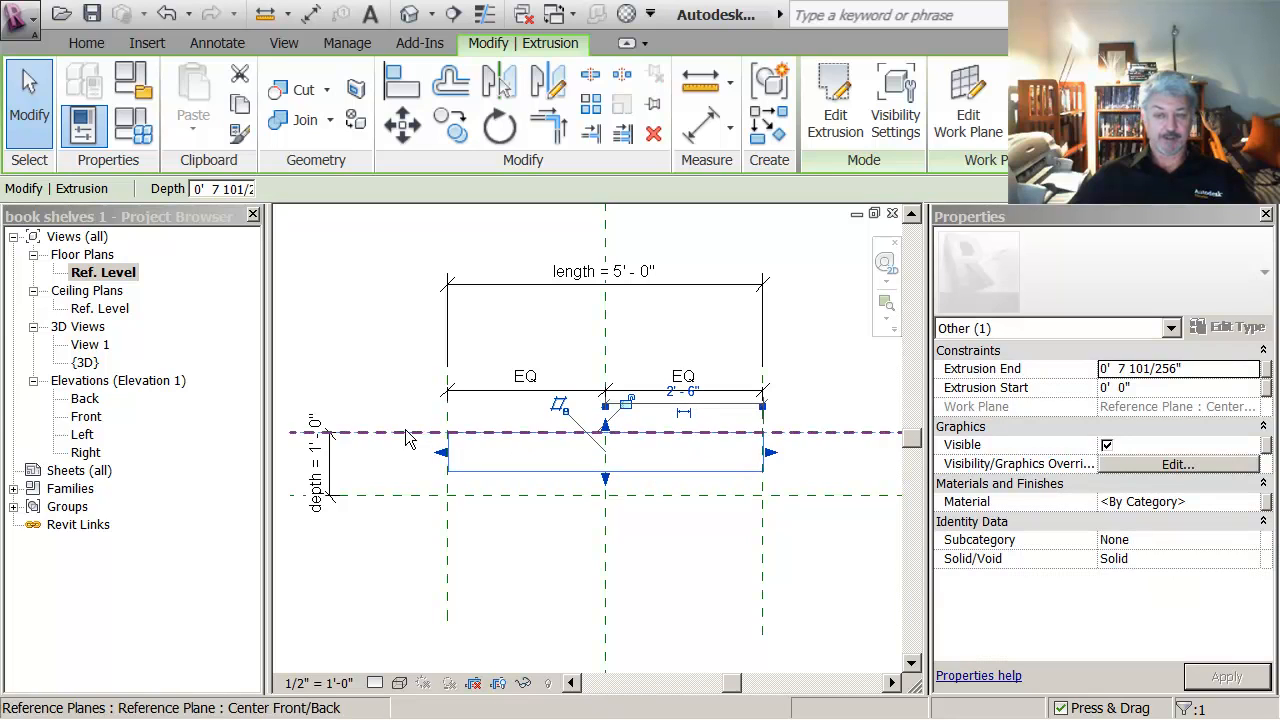
{"action": "left_click", "coordinate": [626, 402]}
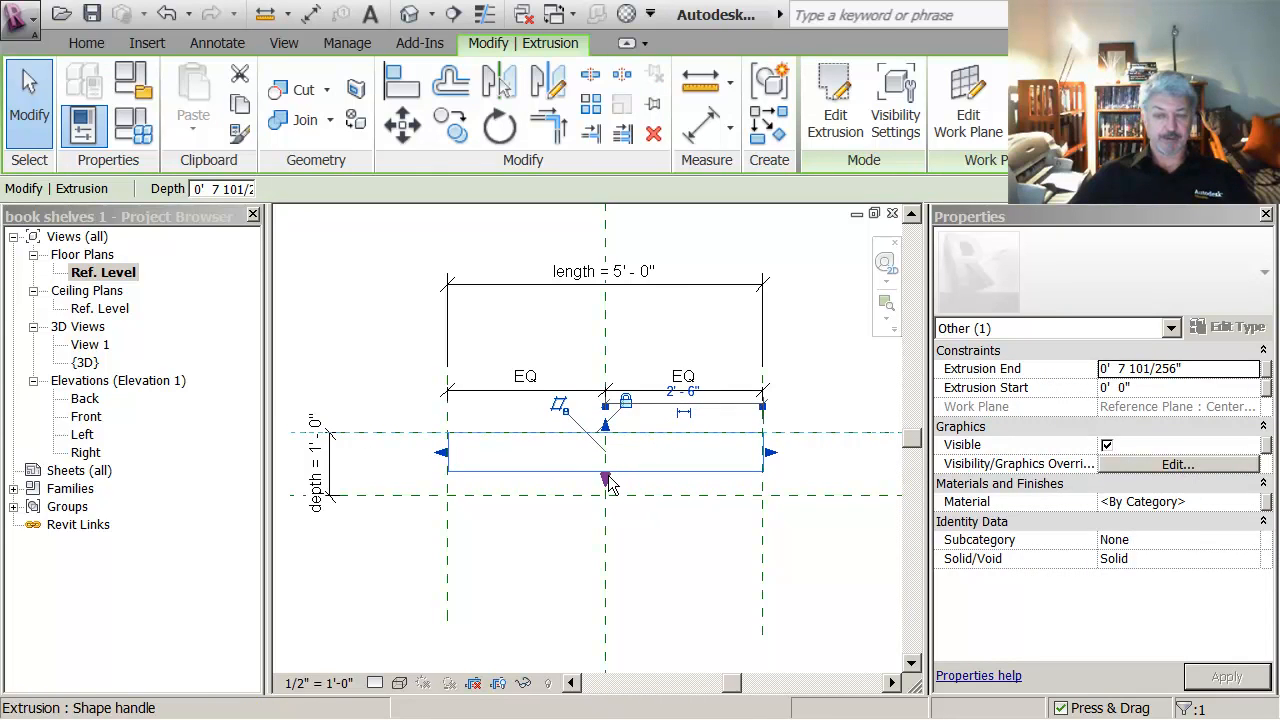
{"action": "left_click_drag", "start_coordinate": [605, 480], "coordinate": [605, 495]}
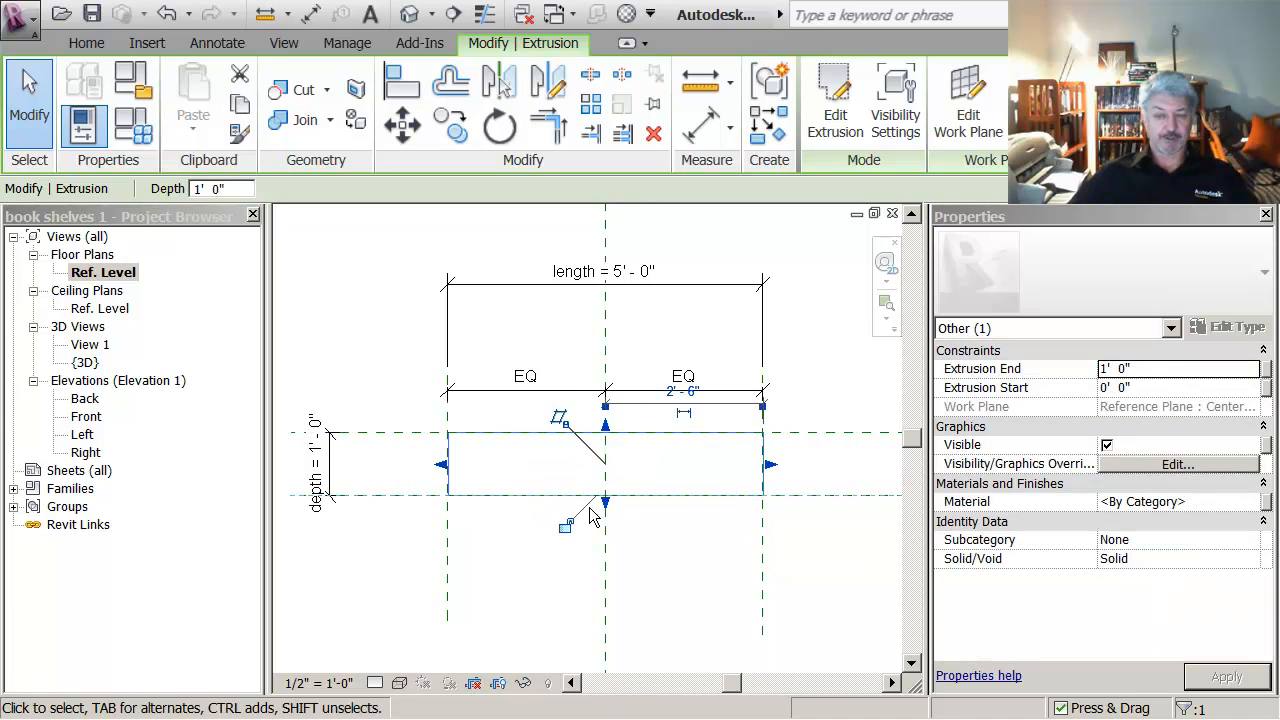
{"action": "left_click", "coordinate": [495, 540]}
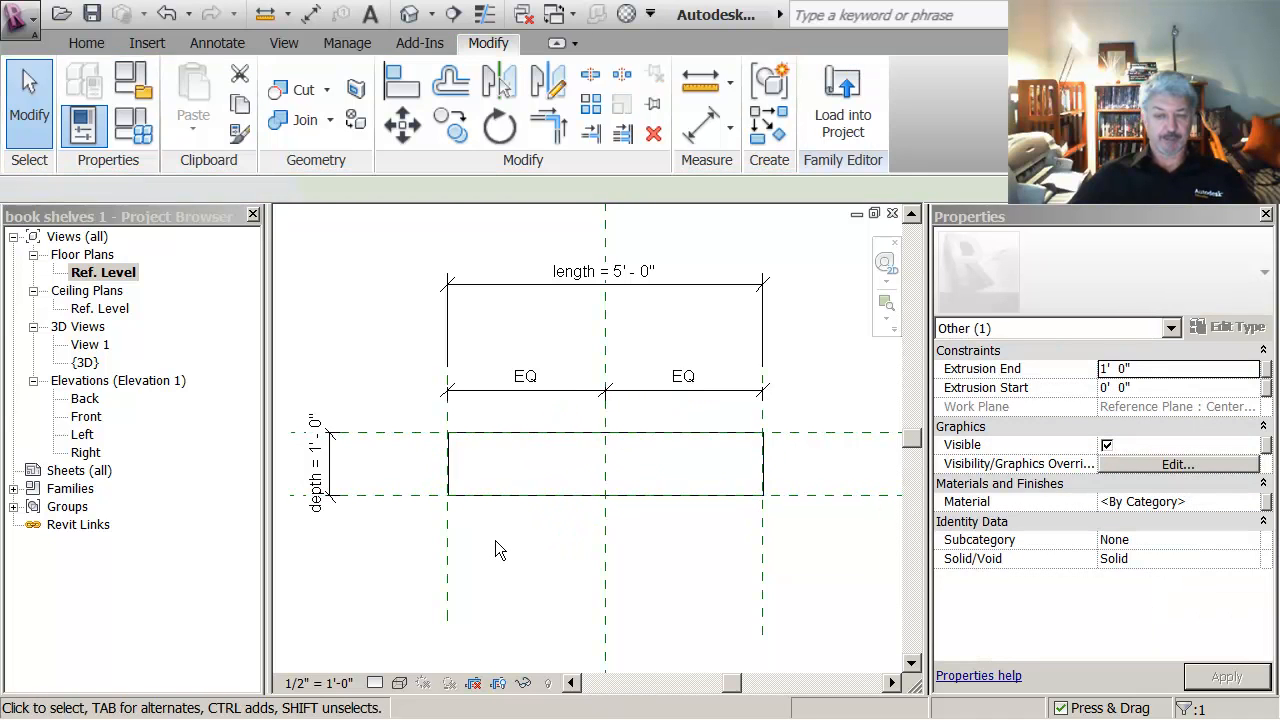
Step: Try to stretch the shelf's left end inward off the left reference plane to test its constraint
{"action": "left_click", "coordinate": [449, 478]}
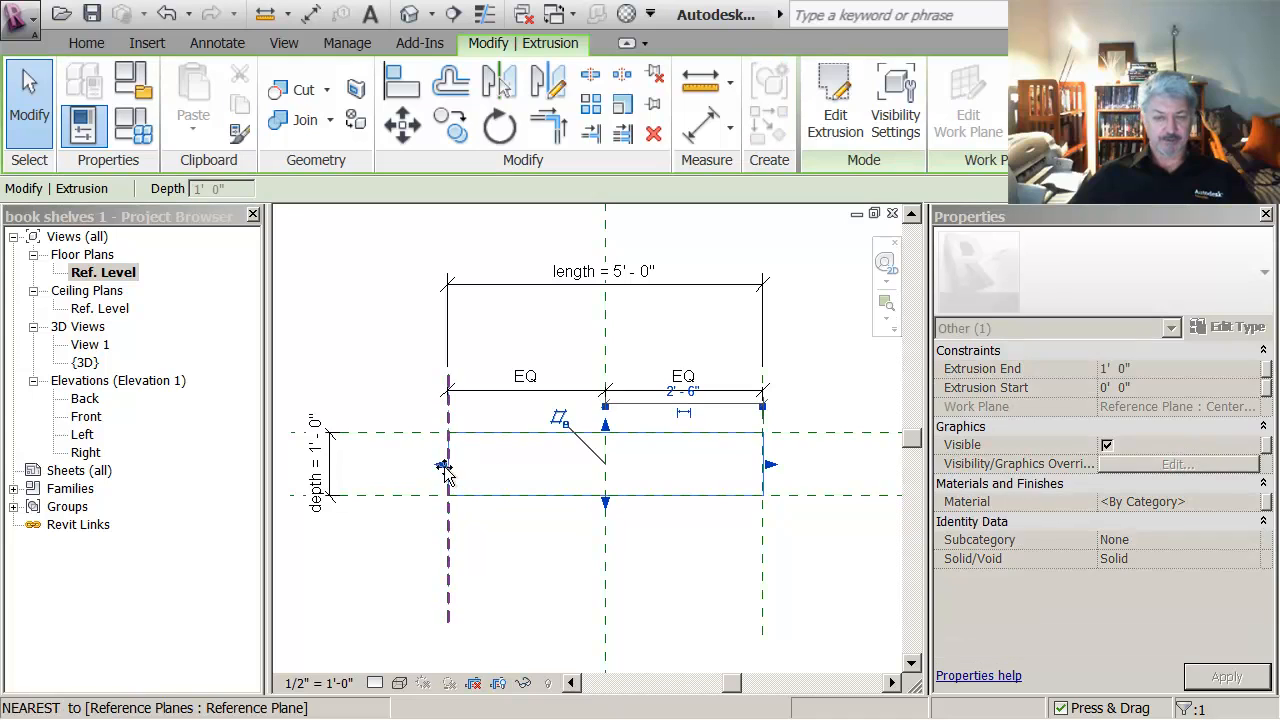
{"action": "left_click_drag", "start_coordinate": [445, 472], "coordinate": [466, 463]}
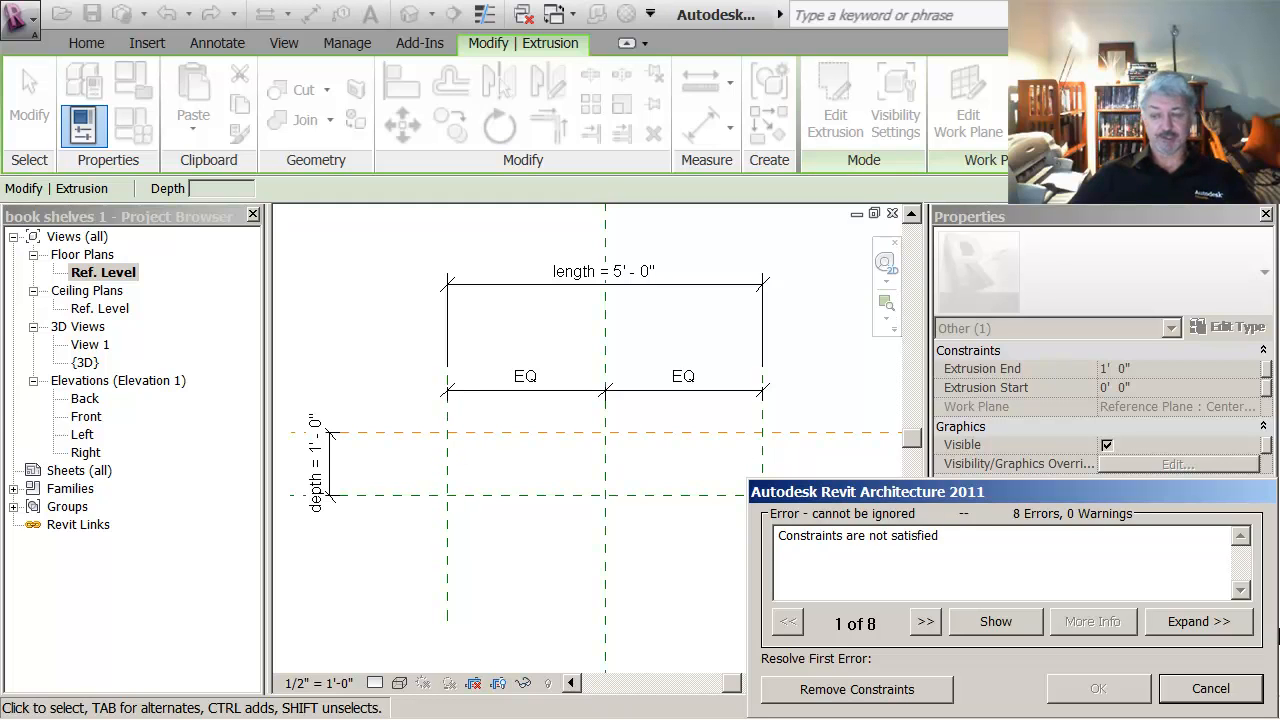
{"action": "left_click", "coordinate": [1215, 688]}
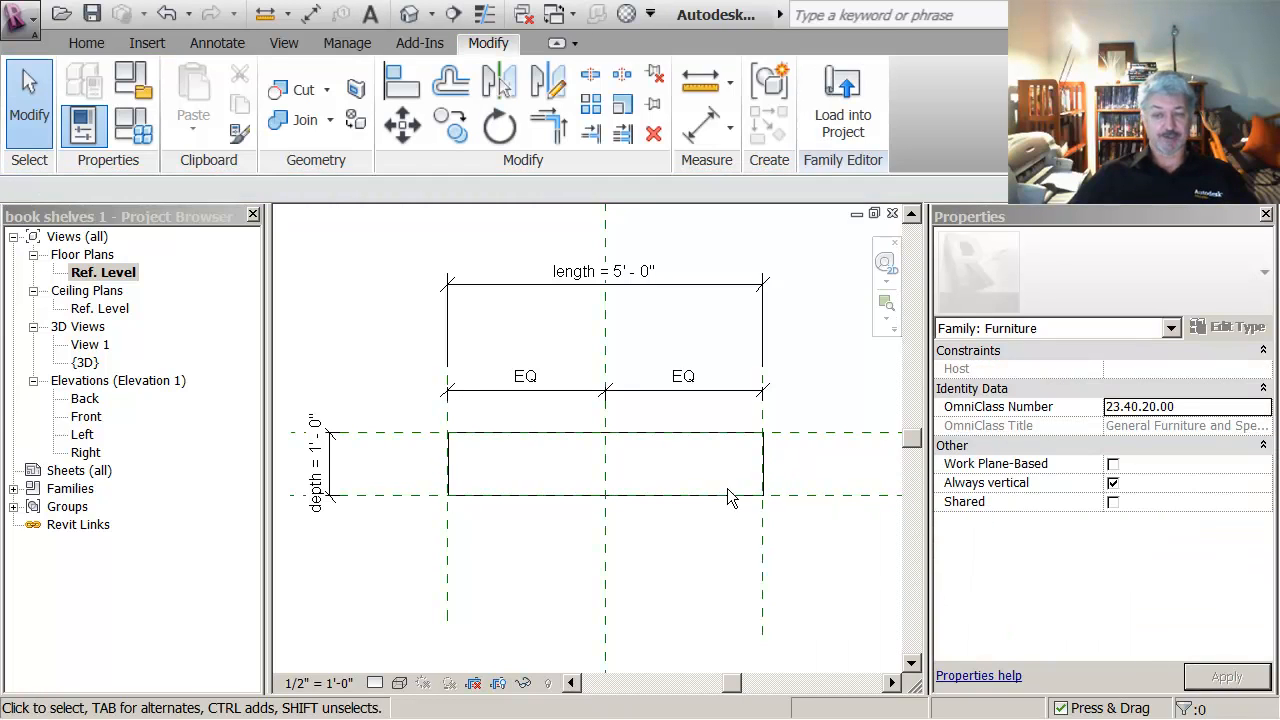
Step: Return to the Front elevation with the shelf and its reference planes in view
{"action": "scroll", "coordinate": [697, 467], "scroll_direction": "down", "scroll_amount": 1}
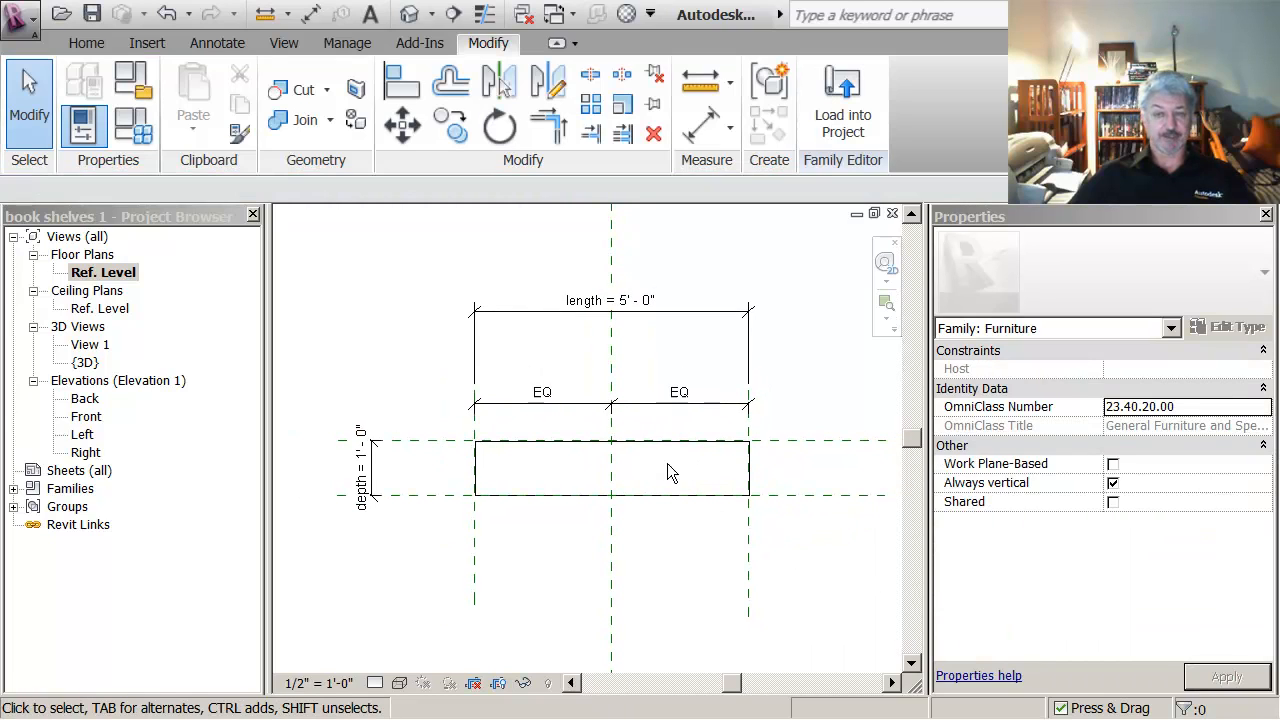
{"action": "double_click", "coordinate": [88, 417]}
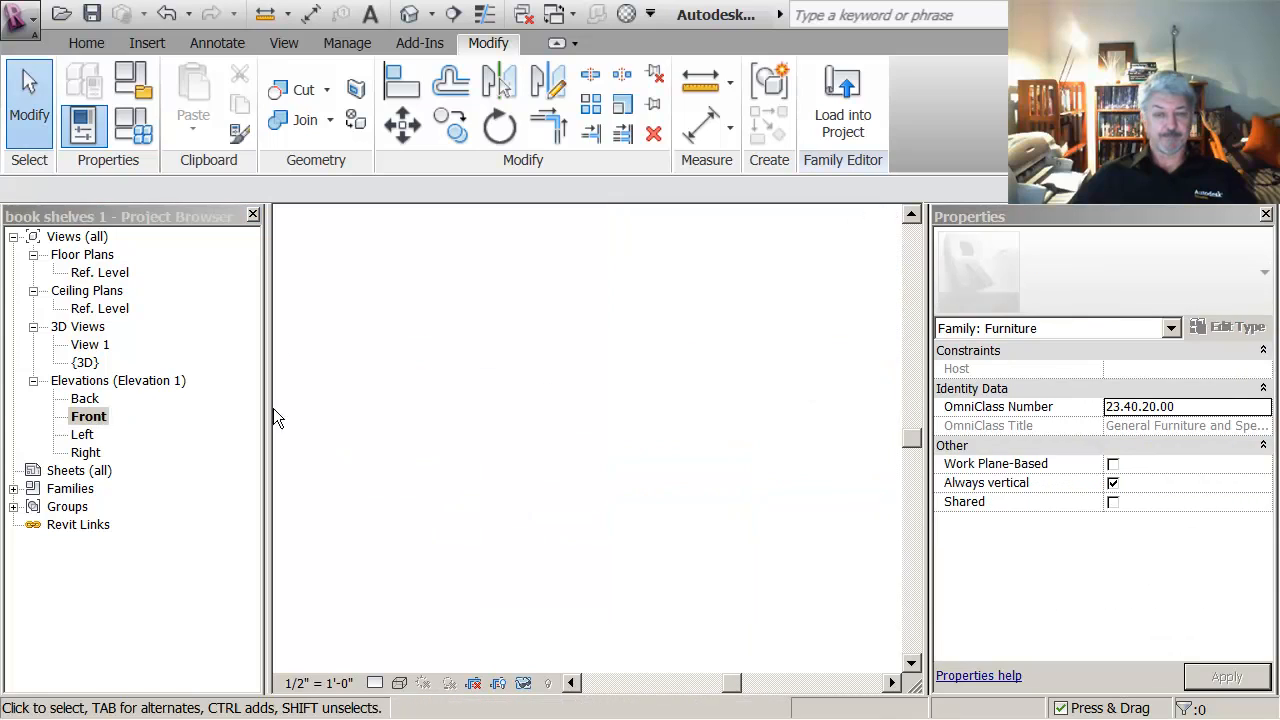
{"action": "middle_click_drag", "start_coordinate": [506, 407], "coordinate": [538, 431]}
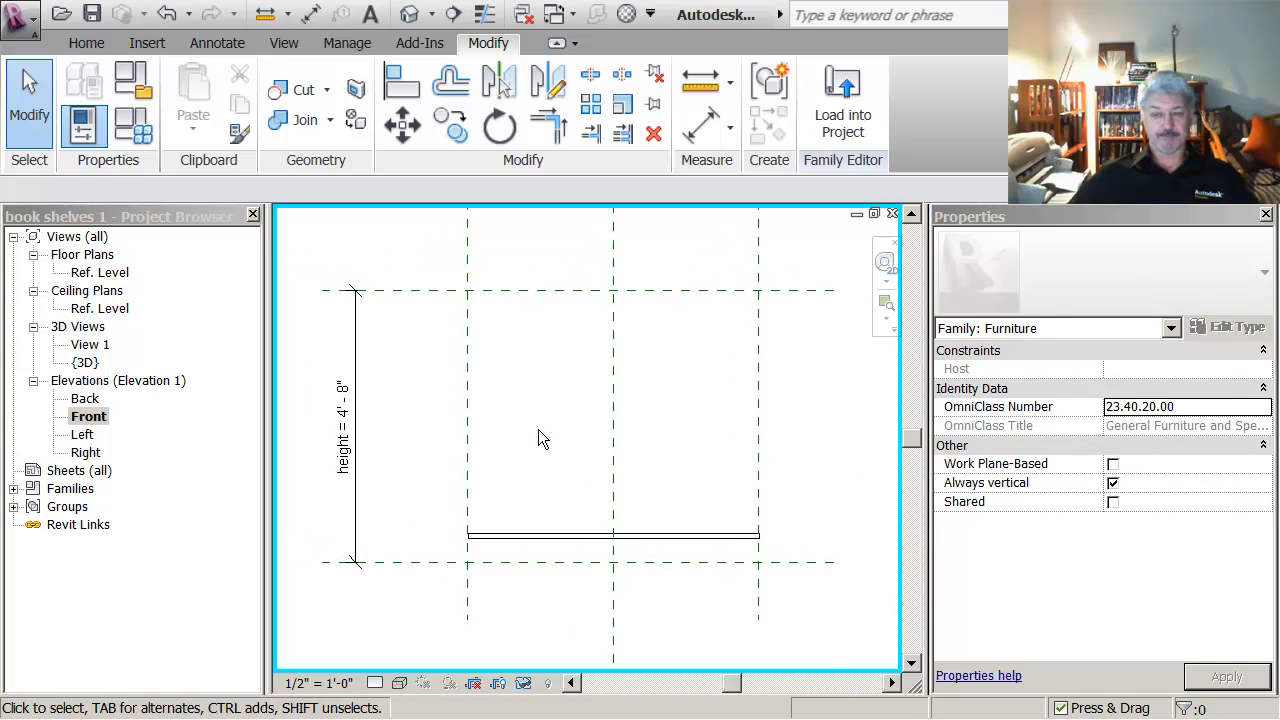